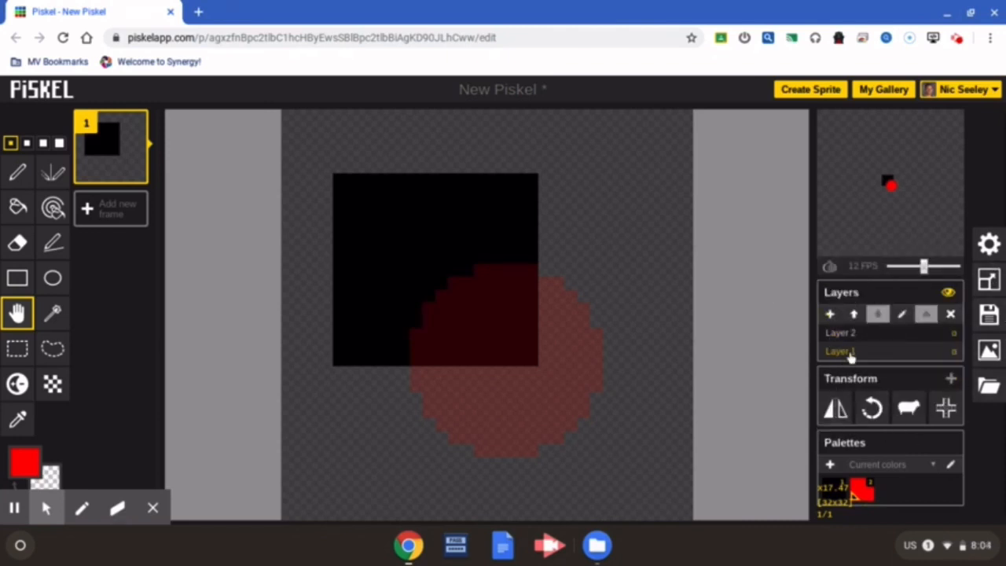
Step: Reposition the black square on Layer 1 and the red circle on Layer 2, and check their overlap in the enlarged preview
{"action": "left_click_drag", "start_coordinate": [388, 261], "coordinate": [362, 278]}
{"action": "left_click", "coordinate": [880, 336]}
{"action": "left_click_drag", "start_coordinate": [498, 350], "coordinate": [521, 333]}
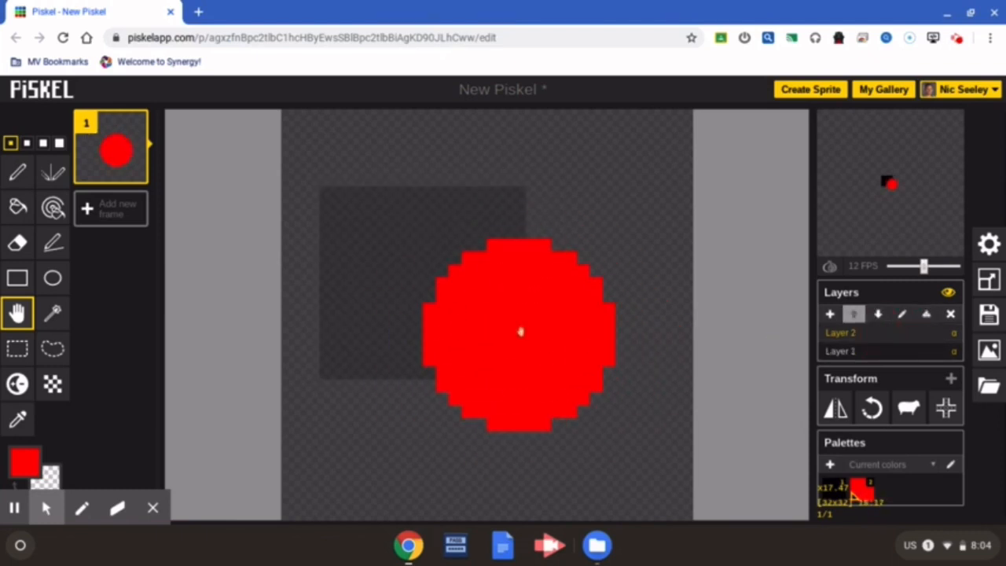
{"action": "left_click", "coordinate": [945, 124]}
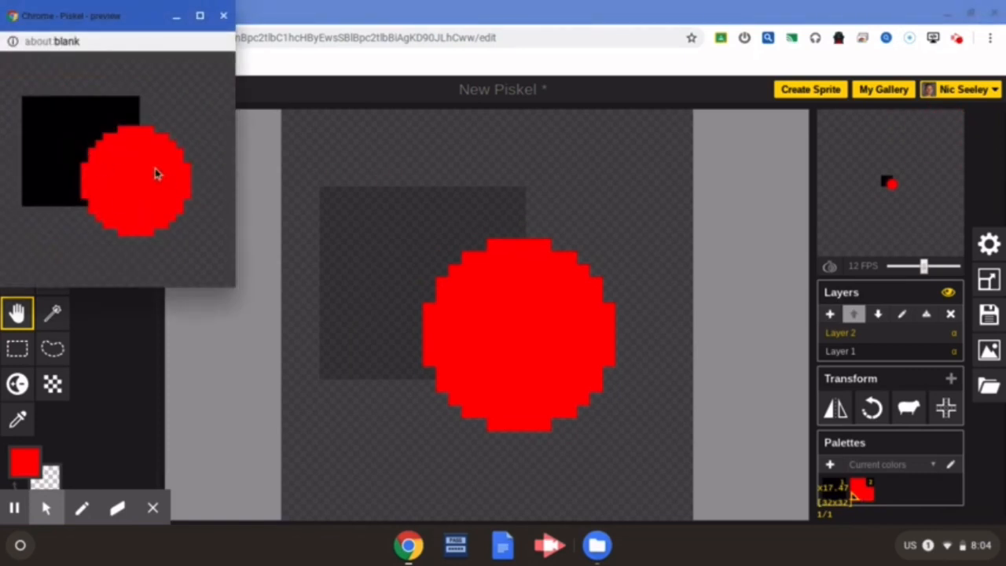
{"action": "left_click", "coordinate": [225, 16]}
Step: Shift the red circle on Layer 2 further right and the black square on Layer 1 down and right
{"action": "left_click_drag", "start_coordinate": [588, 282], "coordinate": [546, 368]}
{"action": "left_click", "coordinate": [840, 351]}
{"action": "left_click_drag", "start_coordinate": [389, 272], "coordinate": [407, 296]}
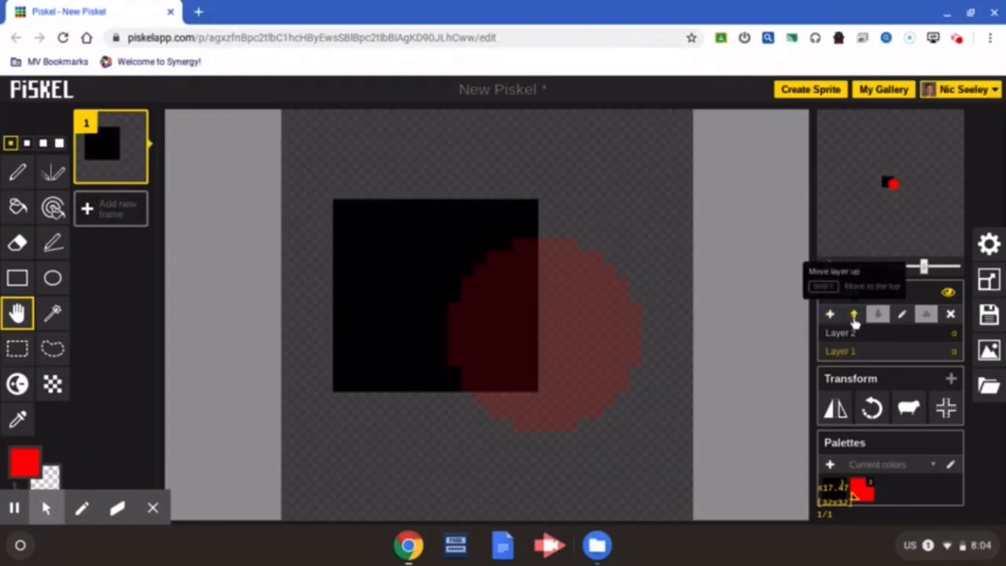
Step: Move Layer 1 above Layer 2, view the stacking in the enlarged preview, and move it back down
{"action": "left_click", "coordinate": [854, 315]}
{"action": "left_click", "coordinate": [944, 126]}
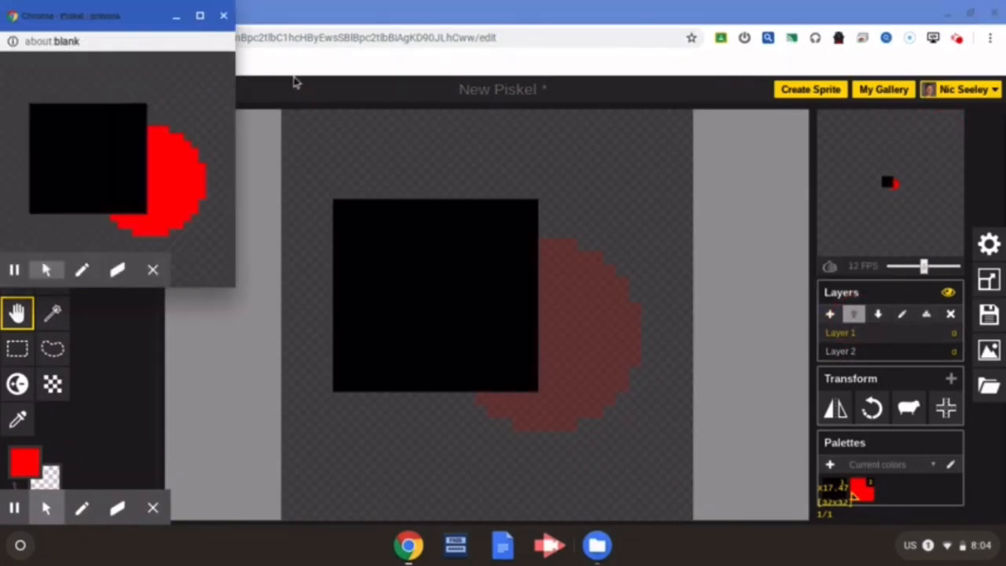
{"action": "left_click", "coordinate": [224, 16]}
{"action": "left_click", "coordinate": [879, 315]}
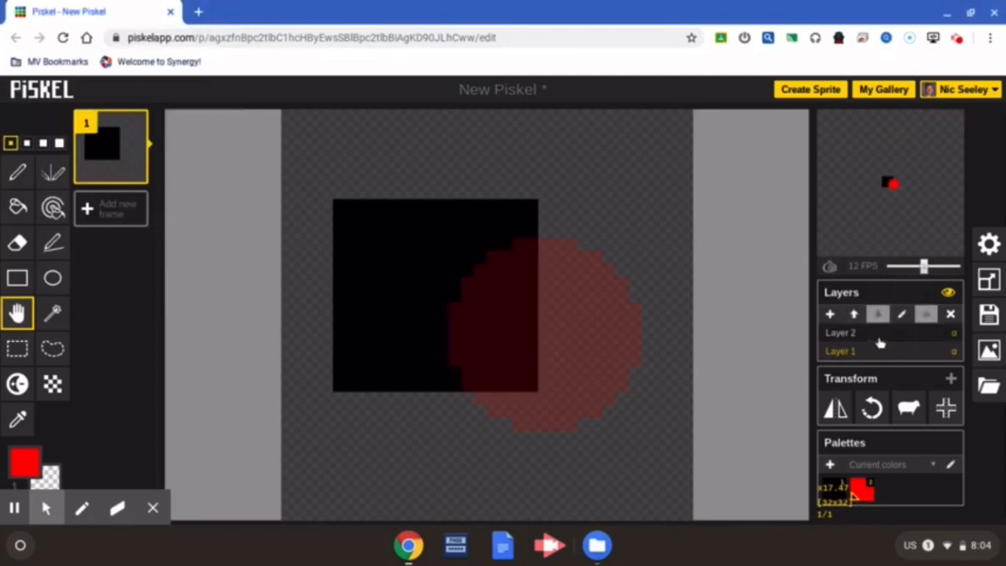
Step: Open Layer 1's name for editing, cancel the renaming and select Layer 2
{"action": "left_click", "coordinate": [901, 315]}
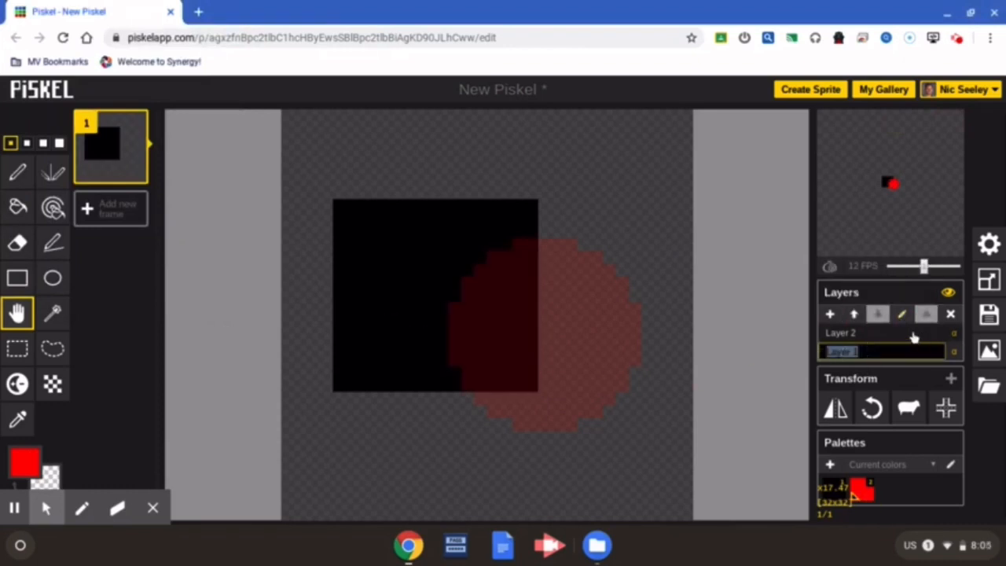
{"action": "left_click", "coordinate": [860, 332]}
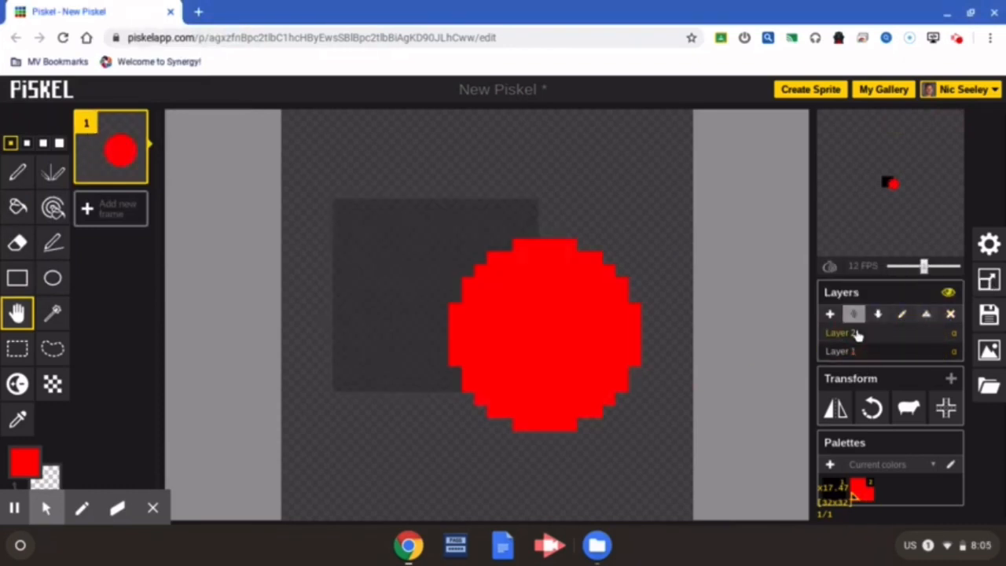
Step: Merge Layer 2 with the layer below, move the merged artwork, and undo both changes
{"action": "left_click", "coordinate": [926, 315]}
{"action": "left_click_drag", "start_coordinate": [518, 366], "coordinate": [536, 409]}
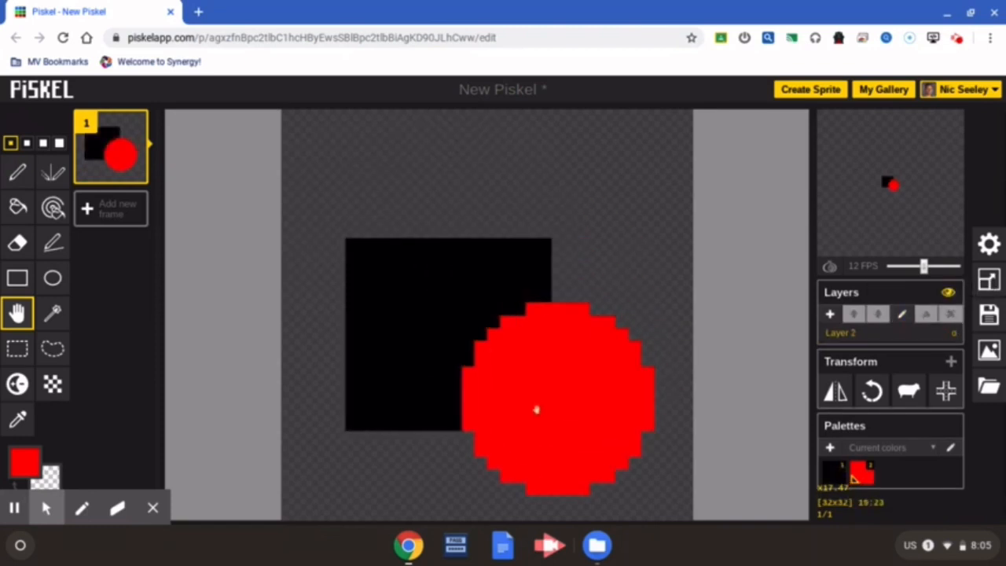
{"action": "key", "text": "ctrl+z"}
{"action": "key", "text": "ctrl+z"}
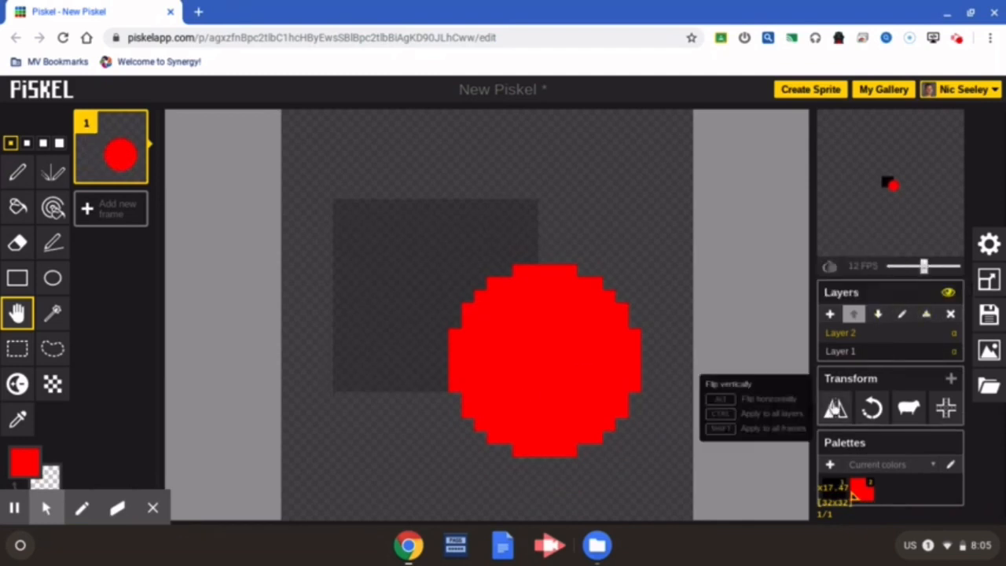
Step: Flip the circle on Layer 2 repeatedly across the canvas, moving it up and to the right before the last flip
{"action": "left_click", "coordinate": [834, 407]}
{"action": "left_click", "coordinate": [834, 407]}
{"action": "left_click", "coordinate": [834, 407]}
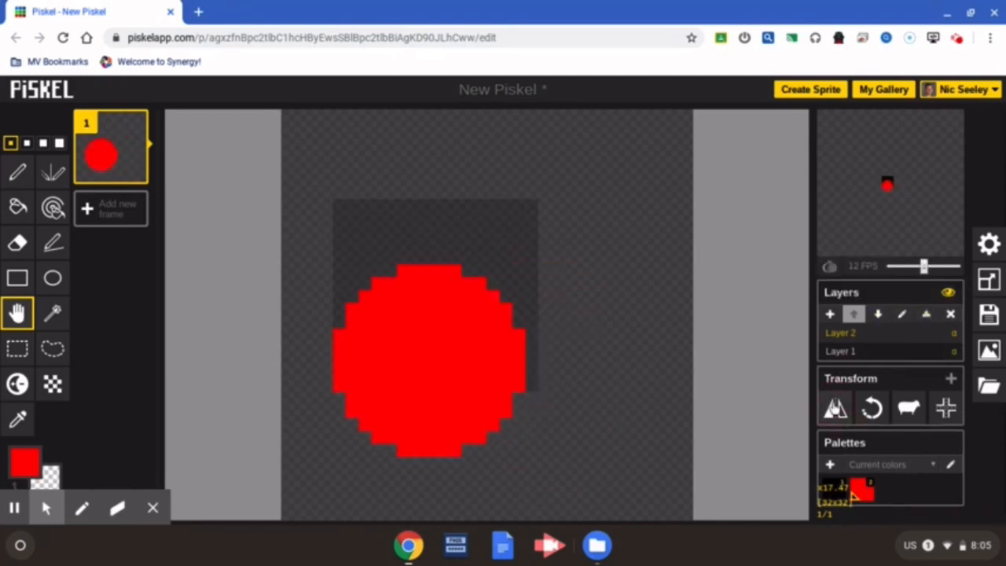
{"action": "left_click", "coordinate": [834, 407]}
{"action": "left_click_drag", "start_coordinate": [575, 362], "coordinate": [620, 312]}
{"action": "left_click", "coordinate": [835, 407]}
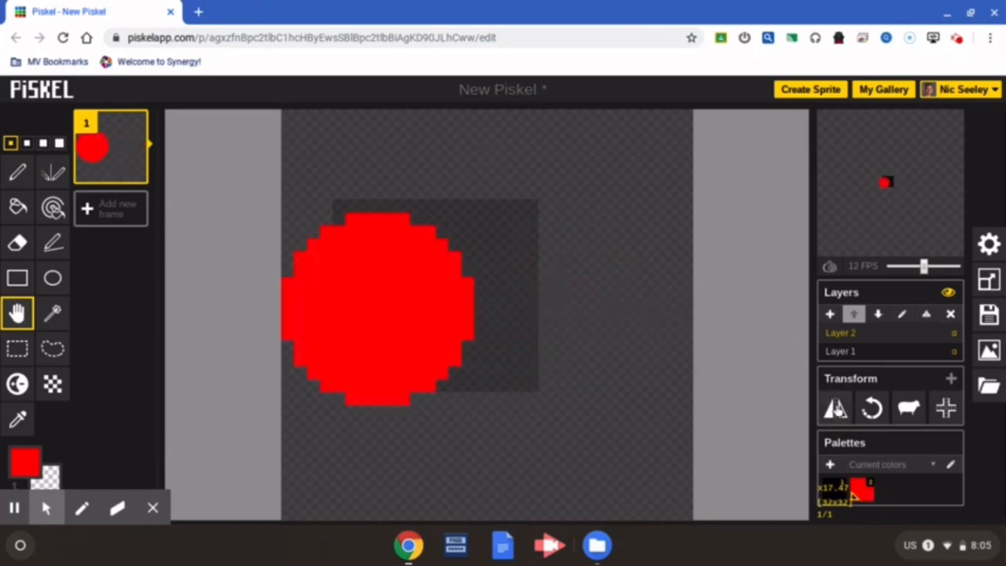
Step: Rotate Layer 2 counterclockwise several times and move the circle up so it overlaps most of the square
{"action": "left_click", "coordinate": [868, 411]}
{"action": "left_click", "coordinate": [867, 411]}
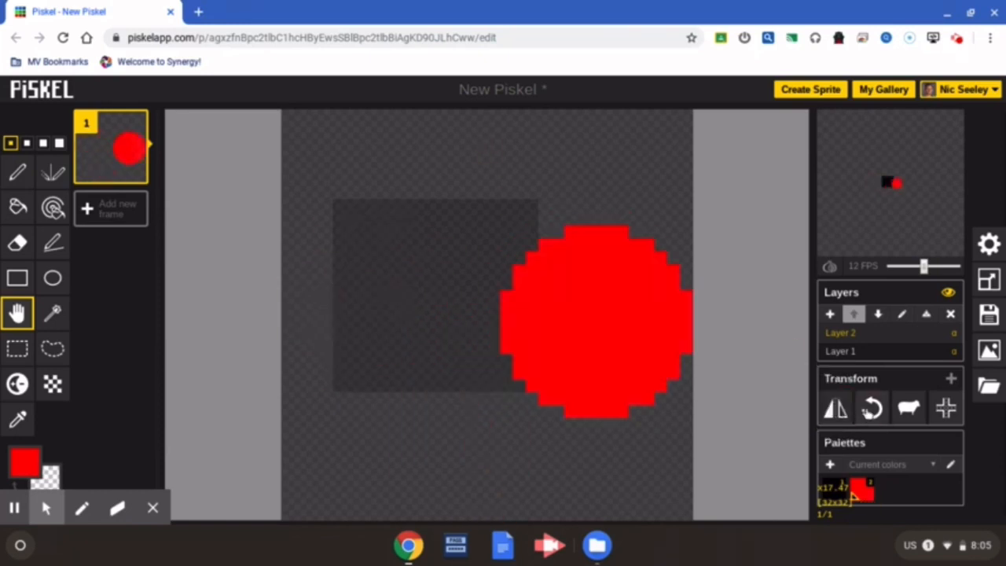
{"action": "left_click", "coordinate": [868, 410]}
{"action": "left_click", "coordinate": [867, 411]}
{"action": "left_click", "coordinate": [867, 411]}
{"action": "left_click_drag", "start_coordinate": [509, 416], "coordinate": [515, 301]}
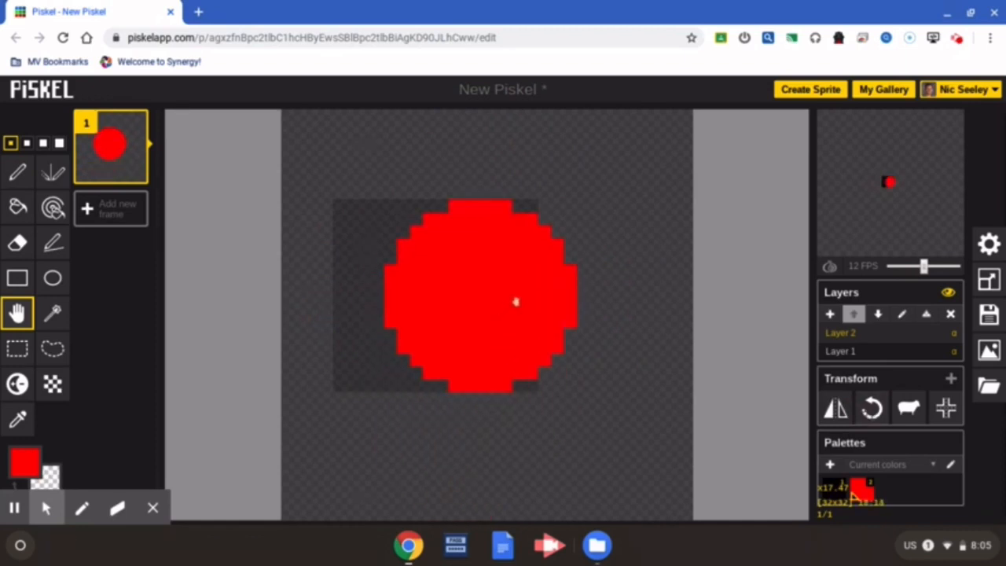
Step: Draw a vertical black pen line on Layer 2 from above the circle down into its upper part
{"action": "left_click", "coordinate": [31, 464]}
{"action": "left_click", "coordinate": [49, 347]}
{"action": "left_click", "coordinate": [19, 173]}
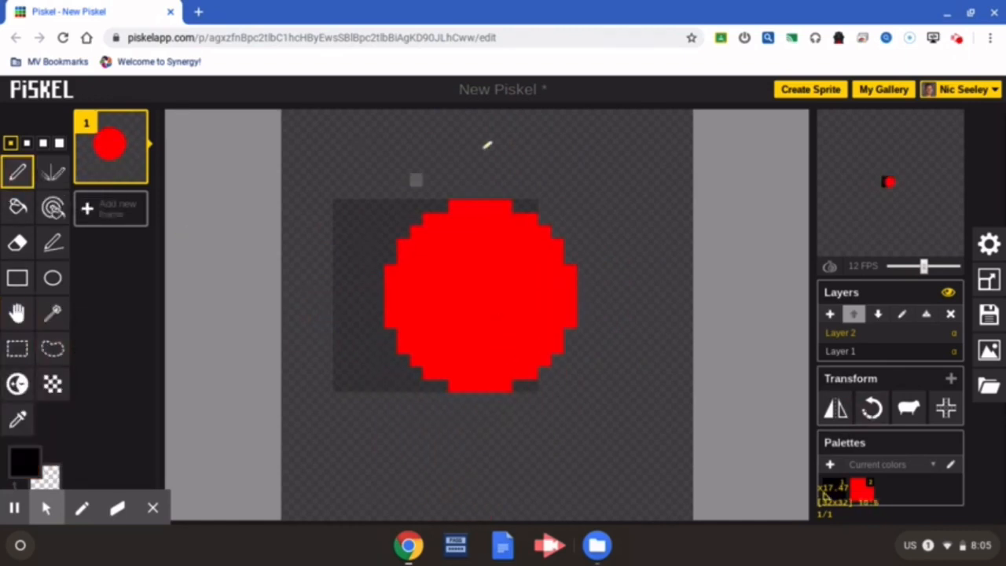
{"action": "left_click_drag", "start_coordinate": [489, 120], "coordinate": [489, 262]}
Step: Rotate Layer 2 counterclockwise through two full turns, ending with the black line upright
{"action": "left_click", "coordinate": [883, 418]}
{"action": "left_click", "coordinate": [873, 413]}
{"action": "left_click", "coordinate": [873, 413]}
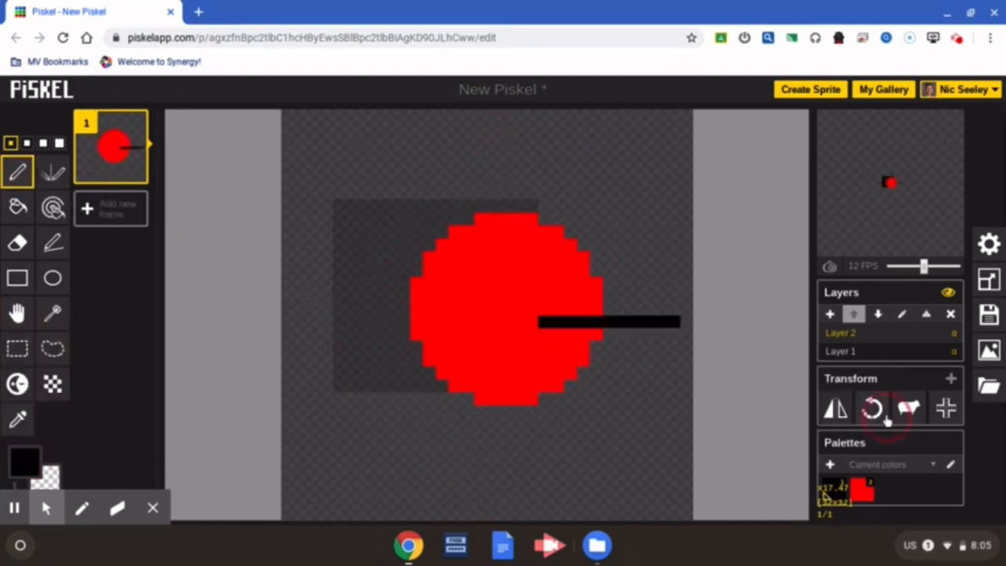
{"action": "left_click", "coordinate": [873, 412]}
{"action": "left_click", "coordinate": [873, 412]}
{"action": "left_click", "coordinate": [873, 412]}
{"action": "left_click", "coordinate": [873, 413]}
{"action": "left_click", "coordinate": [873, 412]}
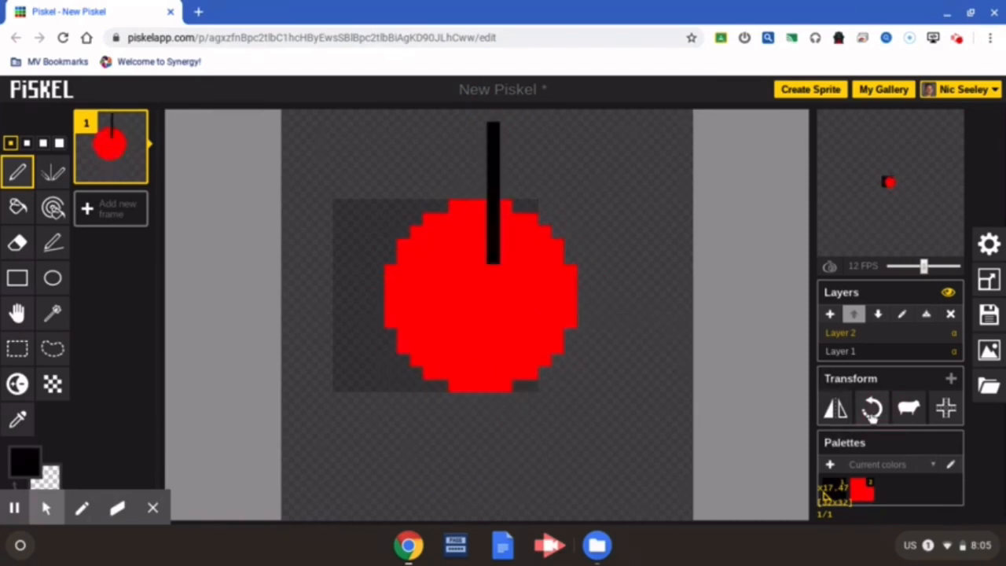
Step: Center Layer 2's artwork on the canvas and rotate it counterclockwise through one full turn
{"action": "left_click", "coordinate": [946, 412]}
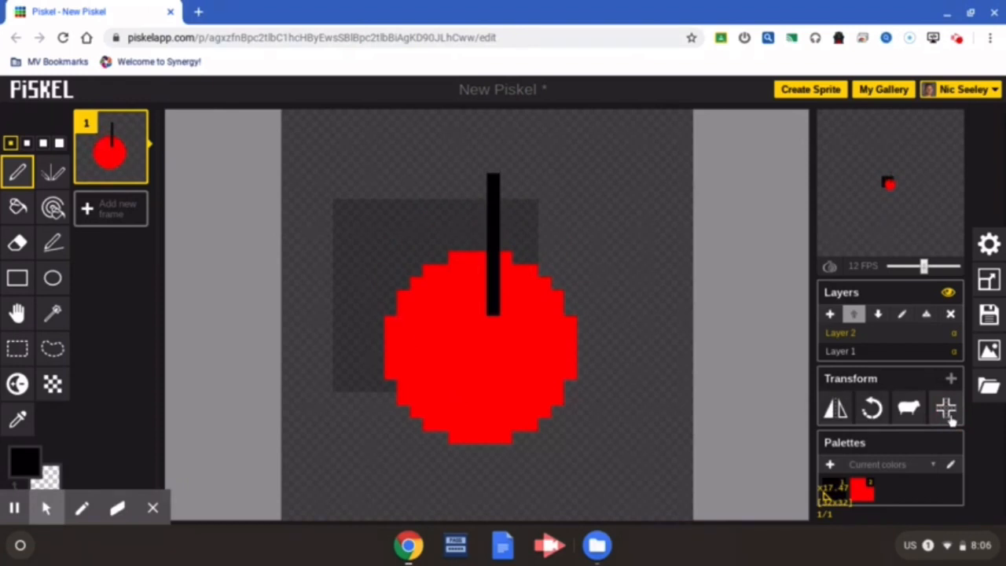
{"action": "left_click", "coordinate": [881, 418]}
{"action": "left_click", "coordinate": [882, 418]}
{"action": "left_click", "coordinate": [883, 419]}
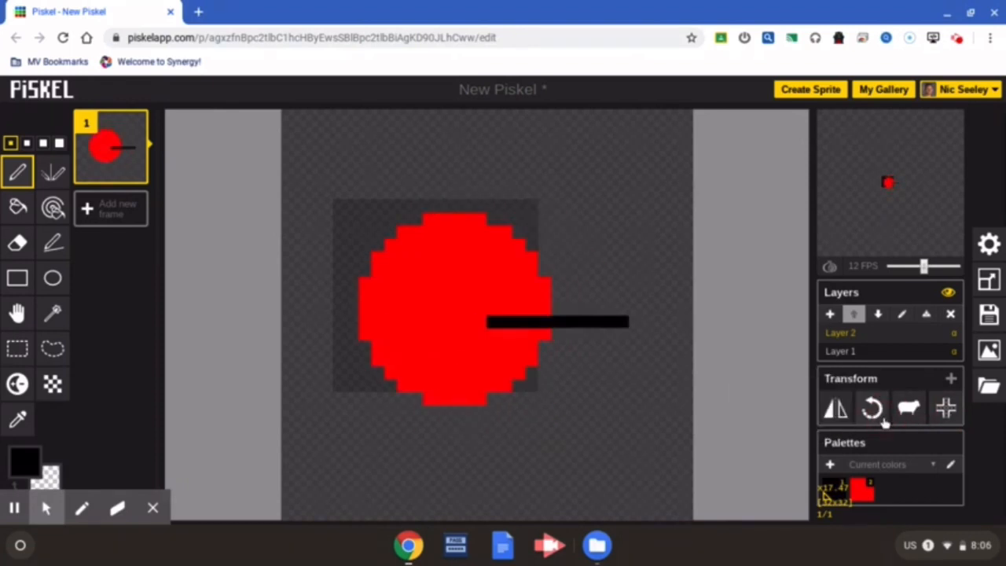
{"action": "left_click", "coordinate": [882, 419]}
{"action": "left_click", "coordinate": [862, 496]}
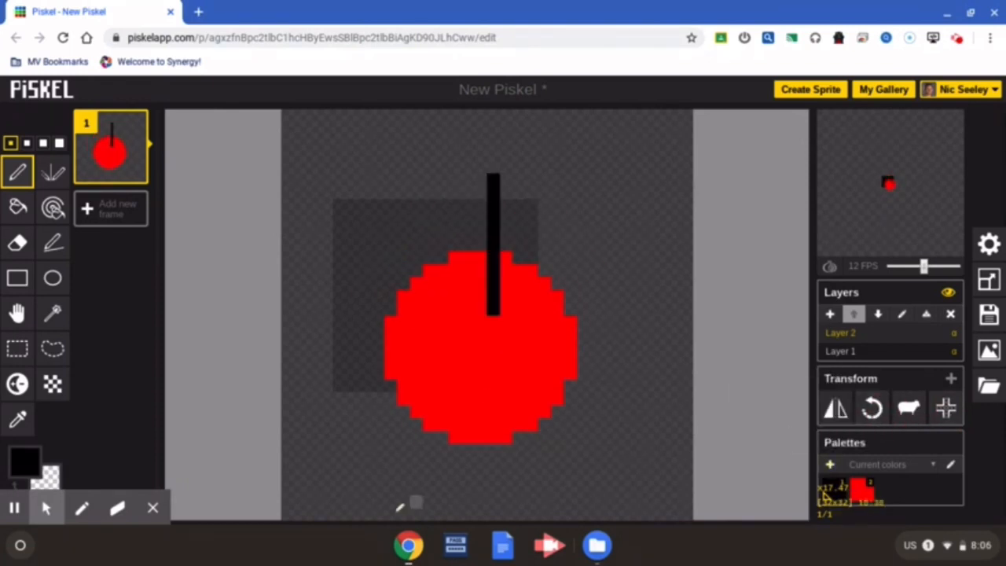
Step: Set the layer opacity to 0.45 and look through the Grid and Tile mode settings
{"action": "left_click", "coordinate": [988, 243]}
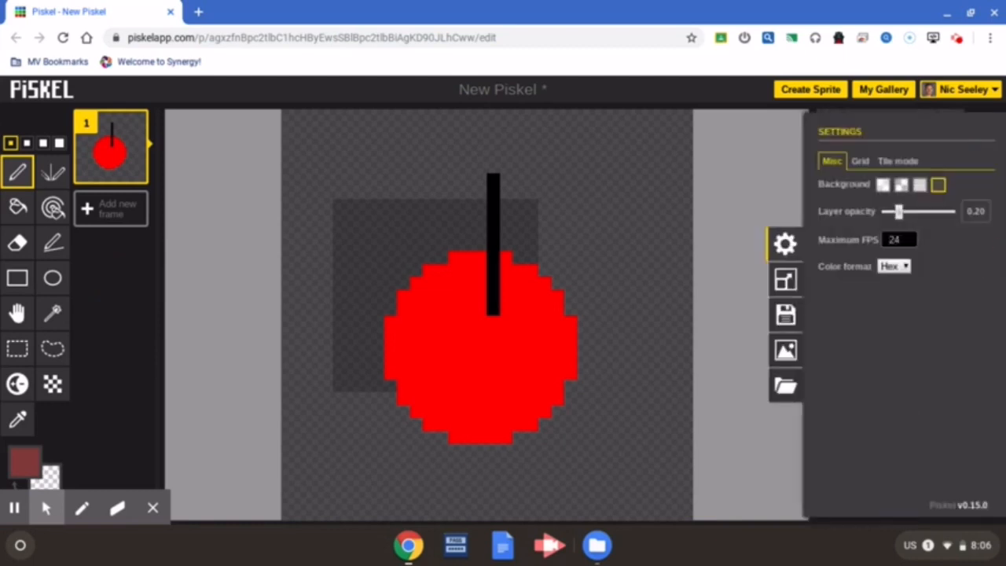
{"action": "mouse_move", "coordinate": [905, 217]}
{"action": "left_mouse_down"}
{"action": "mouse_move", "coordinate": [954, 215]}
{"action": "mouse_move", "coordinate": [890, 219]}
{"action": "mouse_move", "coordinate": [976, 219]}
{"action": "mouse_move", "coordinate": [917, 216]}
{"action": "left_mouse_up"}
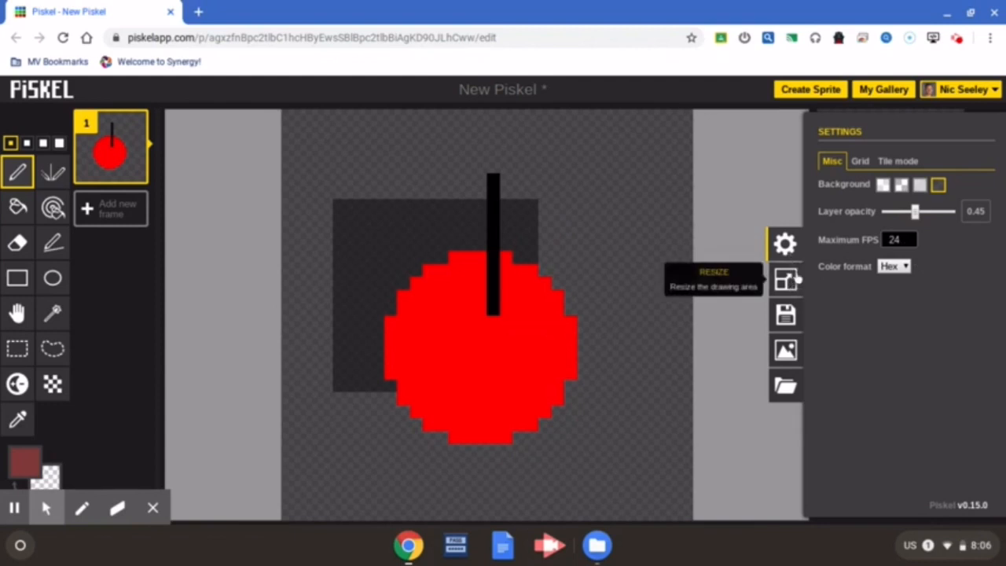
{"action": "left_click", "coordinate": [858, 164]}
{"action": "left_click", "coordinate": [883, 163]}
{"action": "left_click", "coordinate": [833, 161]}
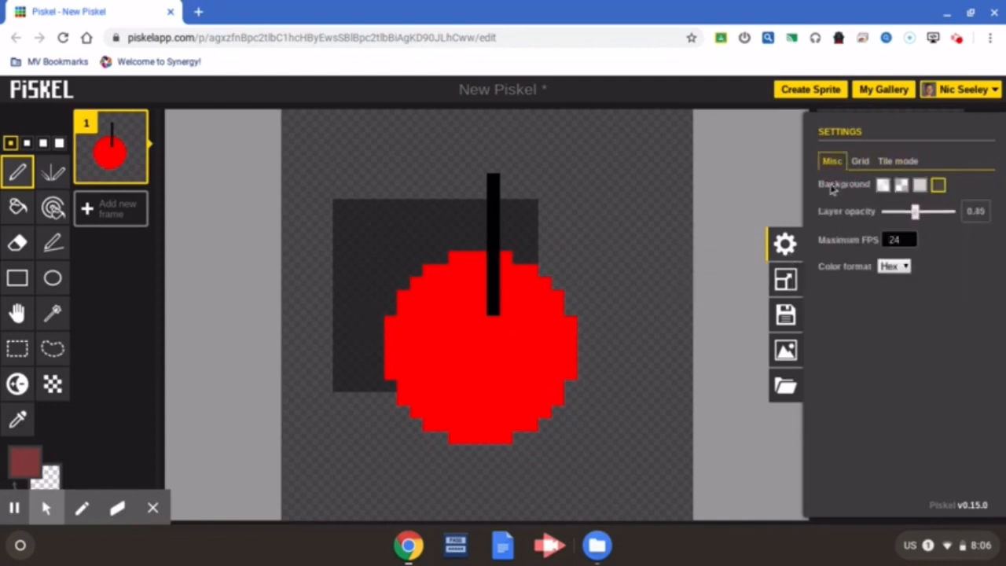
{"action": "left_click", "coordinate": [733, 298]}
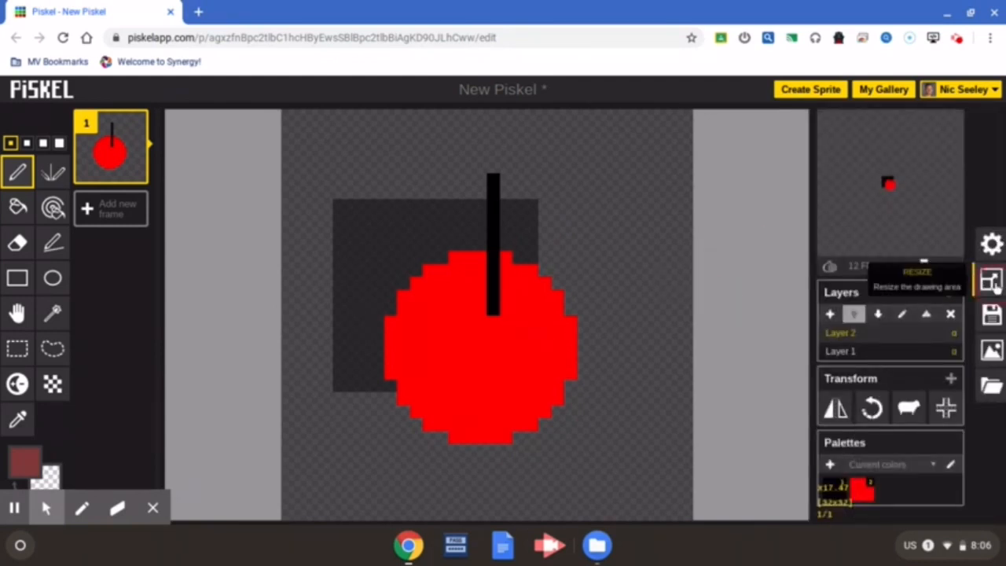
Step: Turn off Maintain aspect ratio and resize the canvas to 64 × 64 px without scaling its content
{"action": "left_click", "coordinate": [988, 281]}
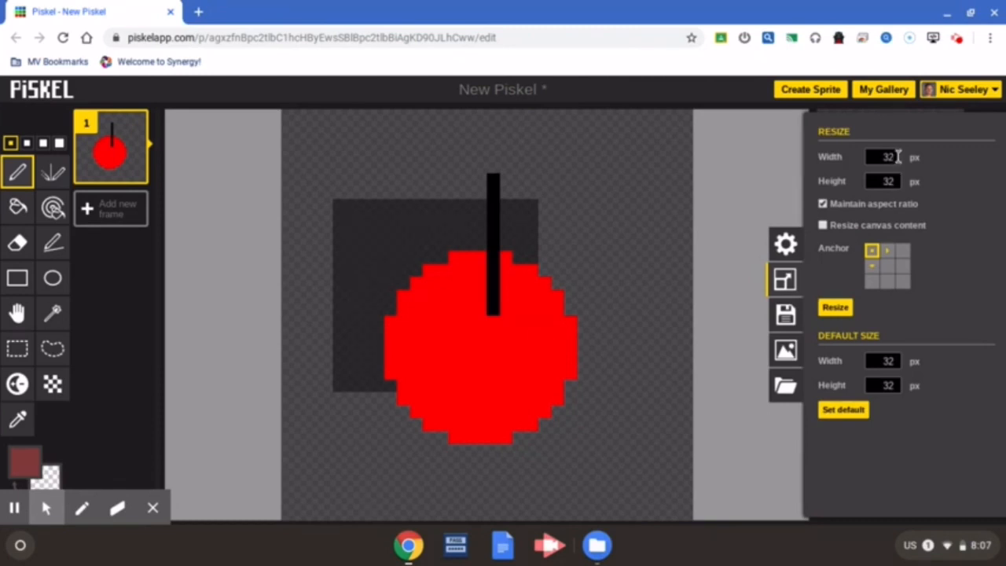
{"action": "double_click", "coordinate": [865, 158]}
{"action": "left_click", "coordinate": [823, 203]}
{"action": "double_click", "coordinate": [886, 155]}
{"action": "type", "text": "32"}
{"action": "left_click", "coordinate": [835, 307]}
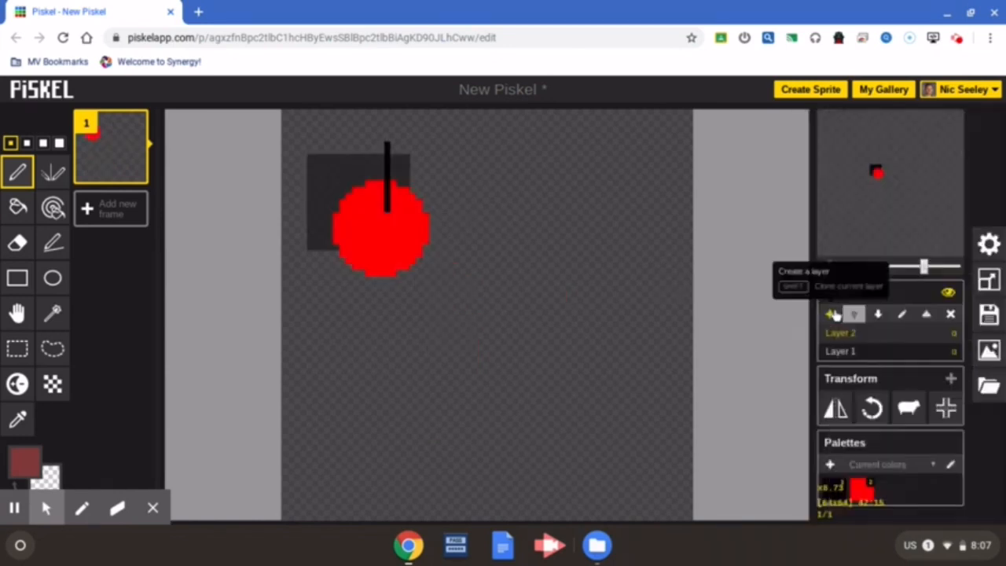
Step: Try a paint bucket fill on the circle, undo it, and move the circle with its line to the canvas center
{"action": "left_click", "coordinate": [17, 207]}
{"action": "left_click", "coordinate": [382, 224]}
{"action": "key", "text": "ctrl+z"}
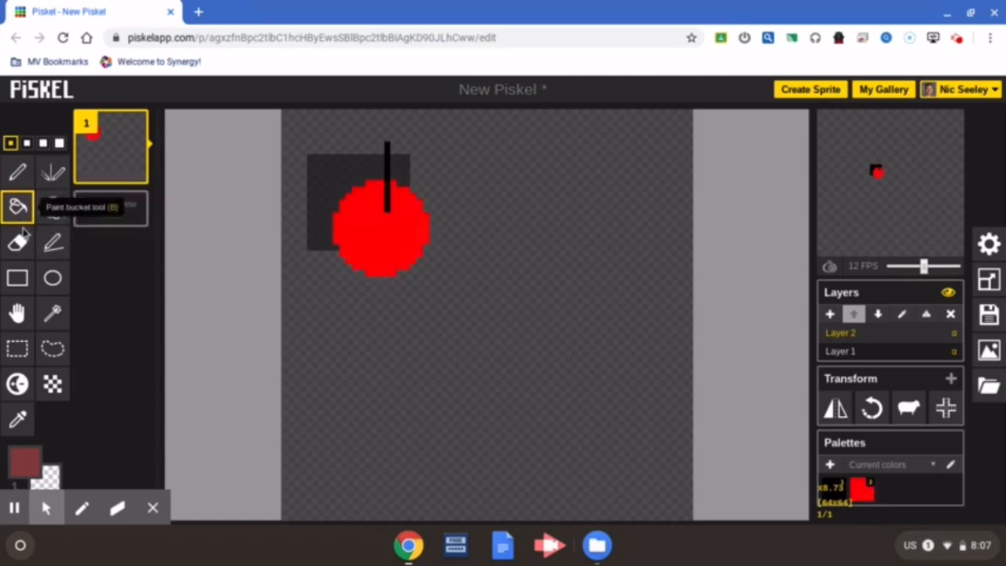
{"action": "left_click", "coordinate": [18, 312]}
{"action": "left_click_drag", "start_coordinate": [355, 231], "coordinate": [471, 314]}
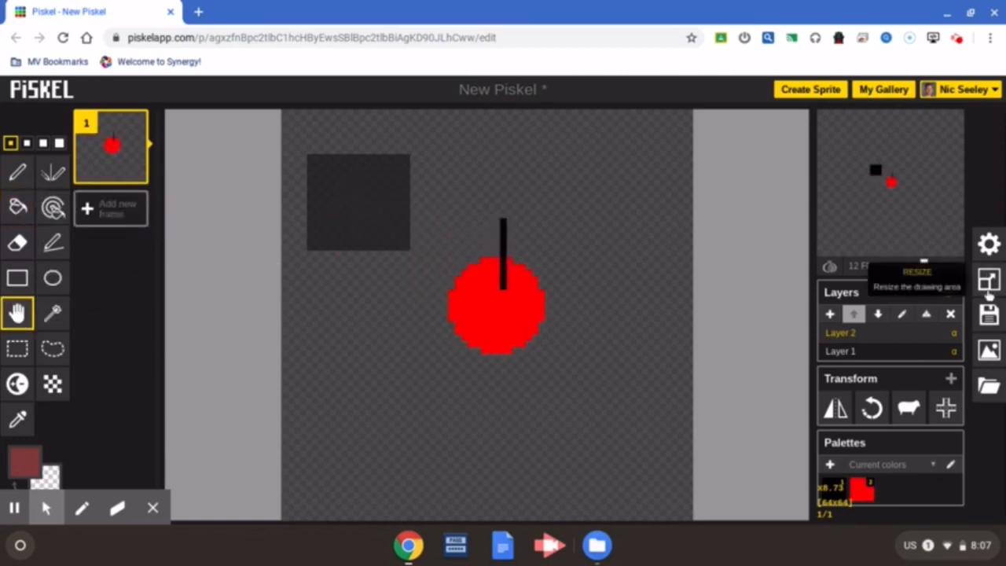
Step: Resize the canvas width to 32 px, move the cropped circle, and undo both changes
{"action": "left_click", "coordinate": [988, 292]}
{"action": "left_click", "coordinate": [854, 156]}
{"action": "type", "text": "32"}
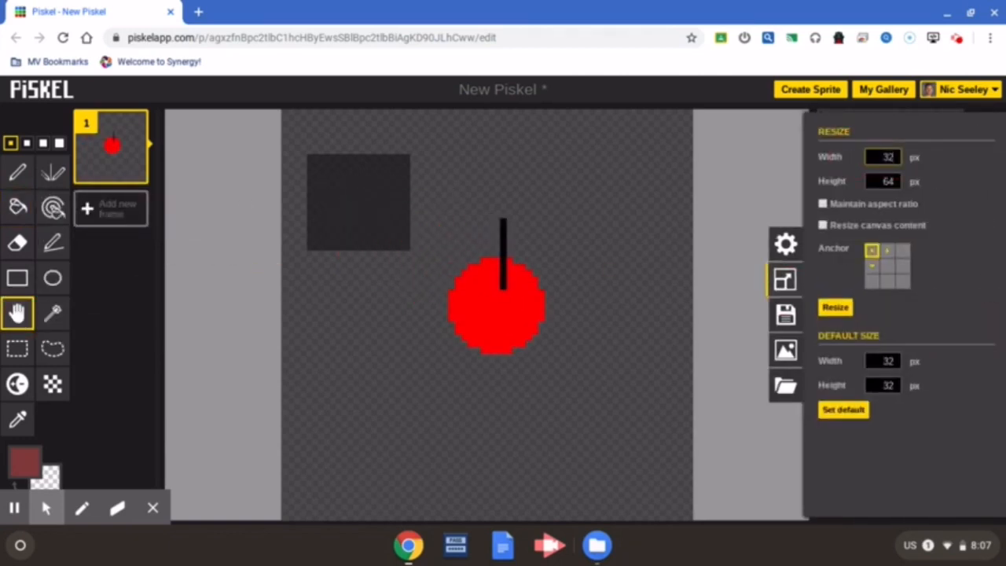
{"action": "key", "text": "Return"}
{"action": "left_click_drag", "start_coordinate": [586, 336], "coordinate": [459, 352]}
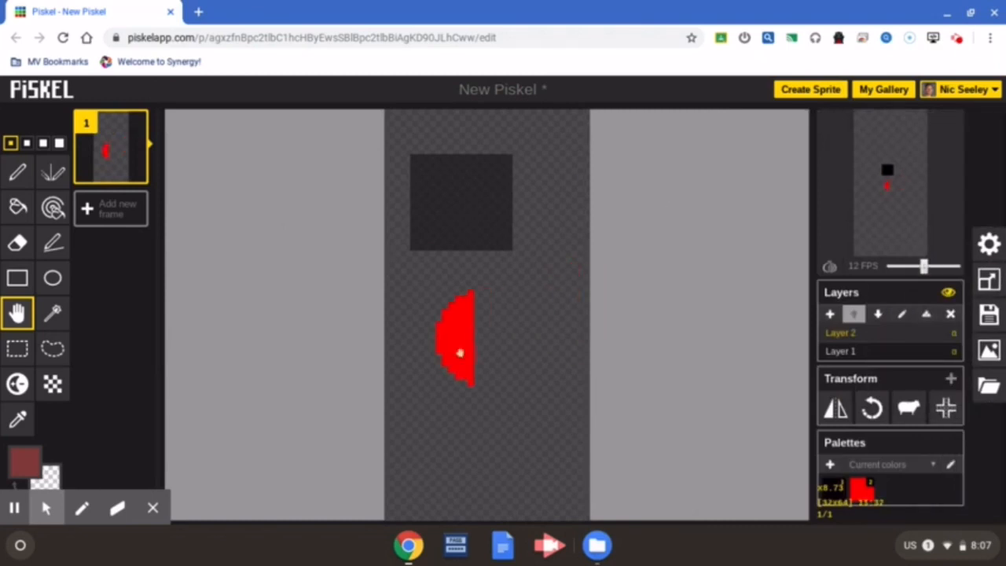
{"action": "key", "text": "ctrl+z"}
{"action": "key", "text": "ctrl+z"}
Step: Set the resize anchor to the center and enable Resize canvas content
{"action": "left_click", "coordinate": [988, 282]}
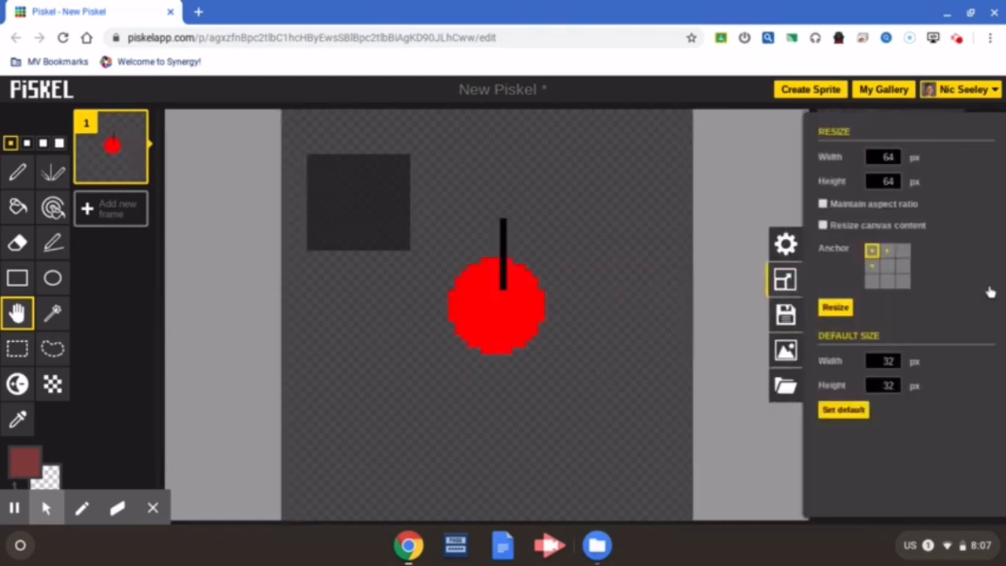
{"action": "left_click", "coordinate": [887, 265]}
{"action": "left_click", "coordinate": [824, 226]}
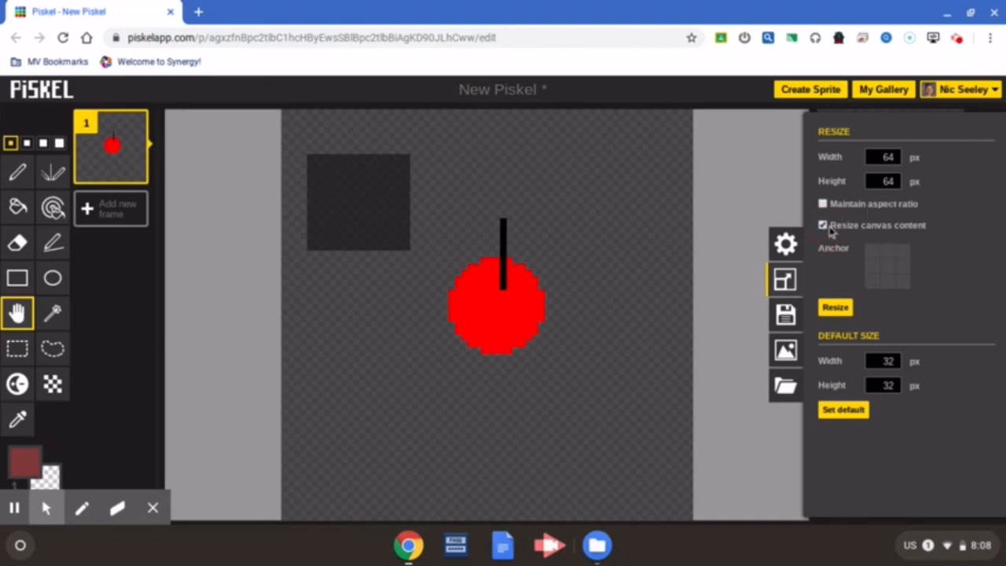
{"action": "left_click", "coordinate": [718, 218]}
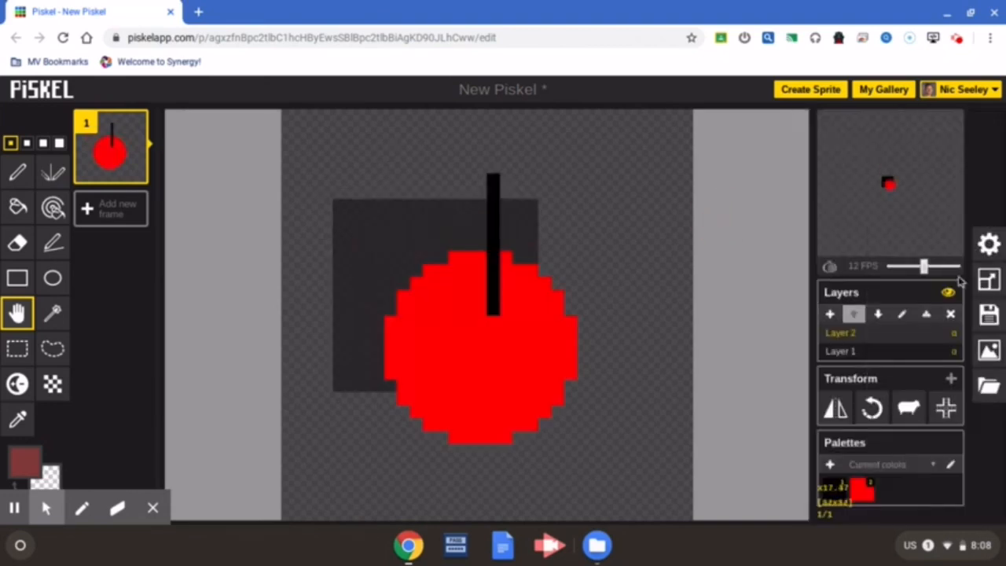
{"action": "left_click", "coordinate": [987, 283]}
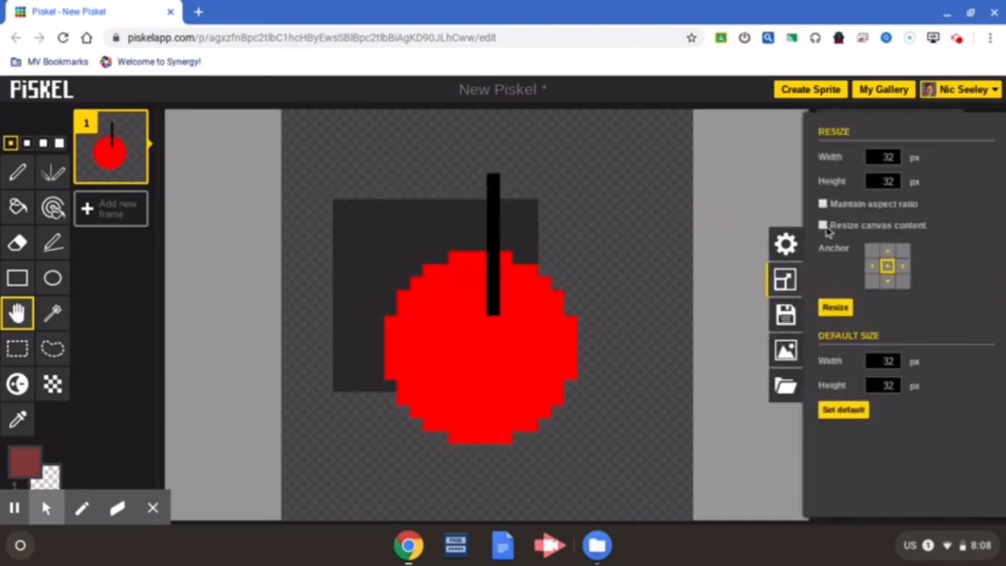
{"action": "left_click", "coordinate": [823, 226]}
{"action": "left_click", "coordinate": [749, 140]}
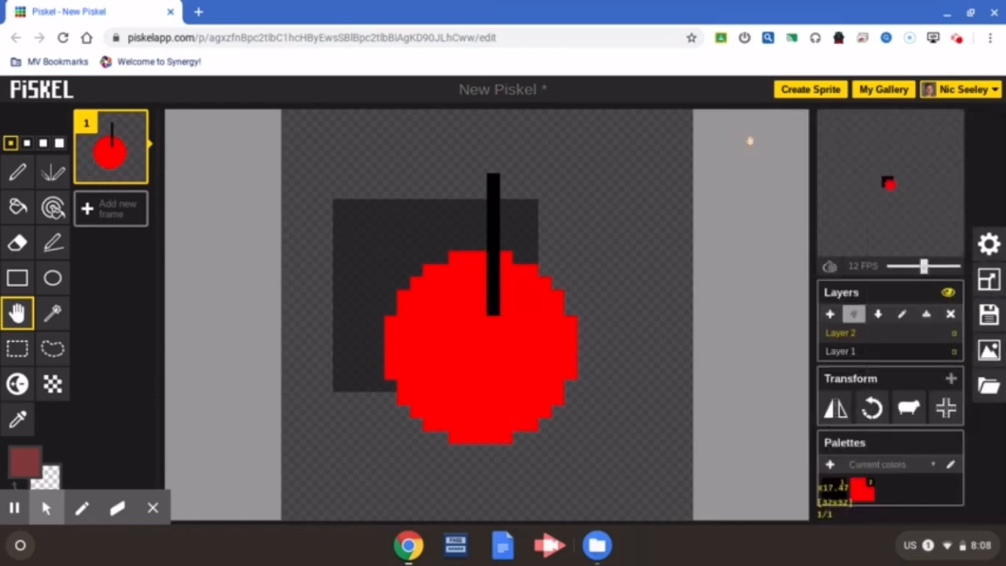
Step: Resize the canvas to 64 × 64 px with its content scaled to the new size
{"action": "left_click", "coordinate": [992, 284]}
{"action": "left_click_drag", "start_coordinate": [895, 156], "coordinate": [846, 158]}
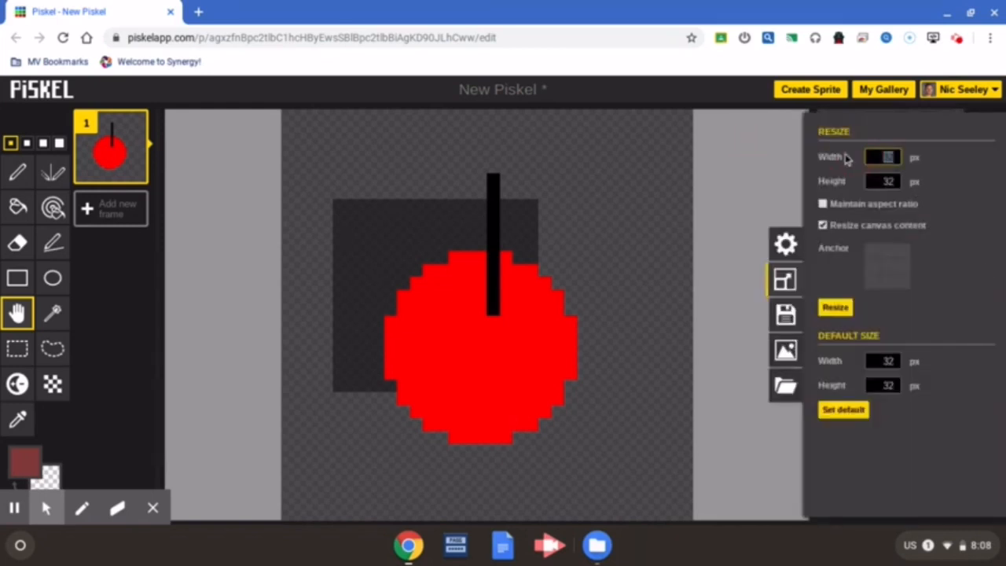
{"action": "type", "text": "64"}
{"action": "left_click_drag", "start_coordinate": [894, 180], "coordinate": [843, 185]}
{"action": "type", "text": "6"}
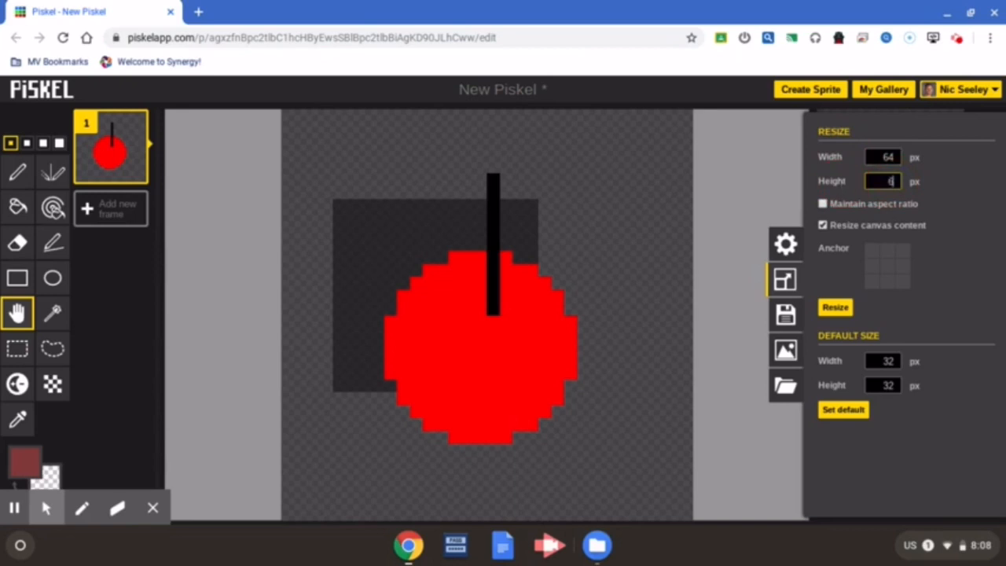
{"action": "left_click", "coordinate": [835, 307]}
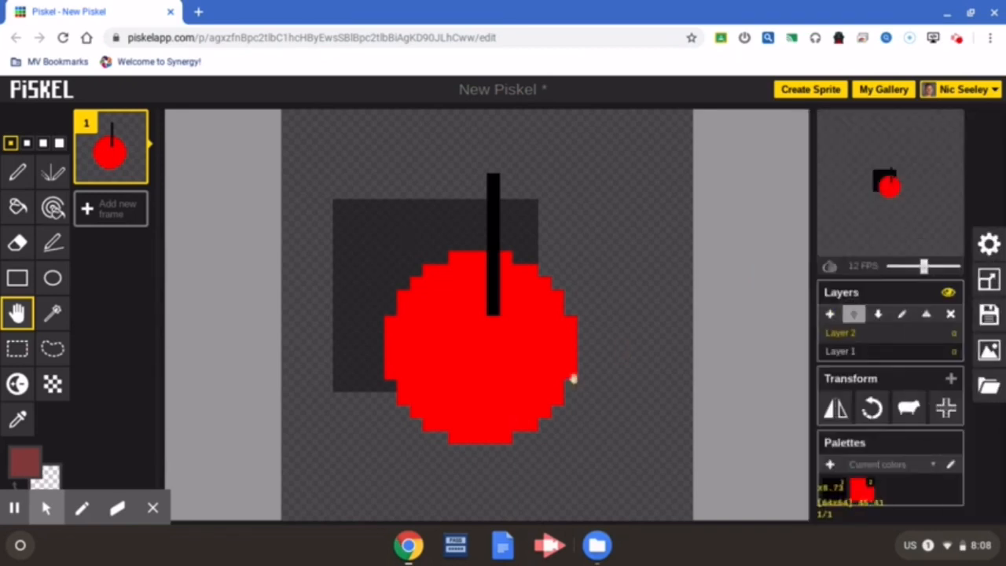
Step: Shift the circle and its line toward the canvas's right side and draw a wavy dark red pen line beside the circle
{"action": "left_click_drag", "start_coordinate": [495, 374], "coordinate": [548, 363]}
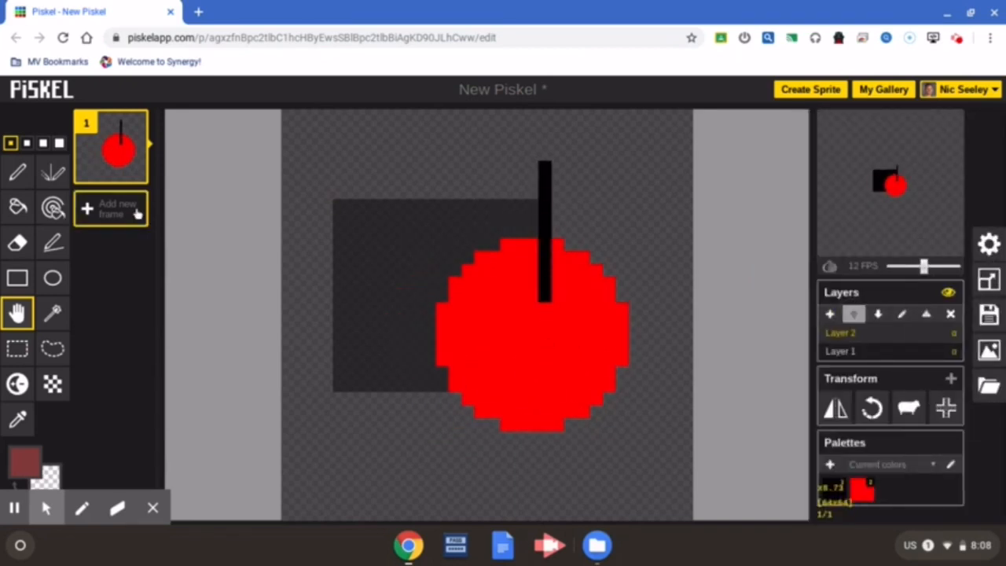
{"action": "left_click", "coordinate": [17, 171]}
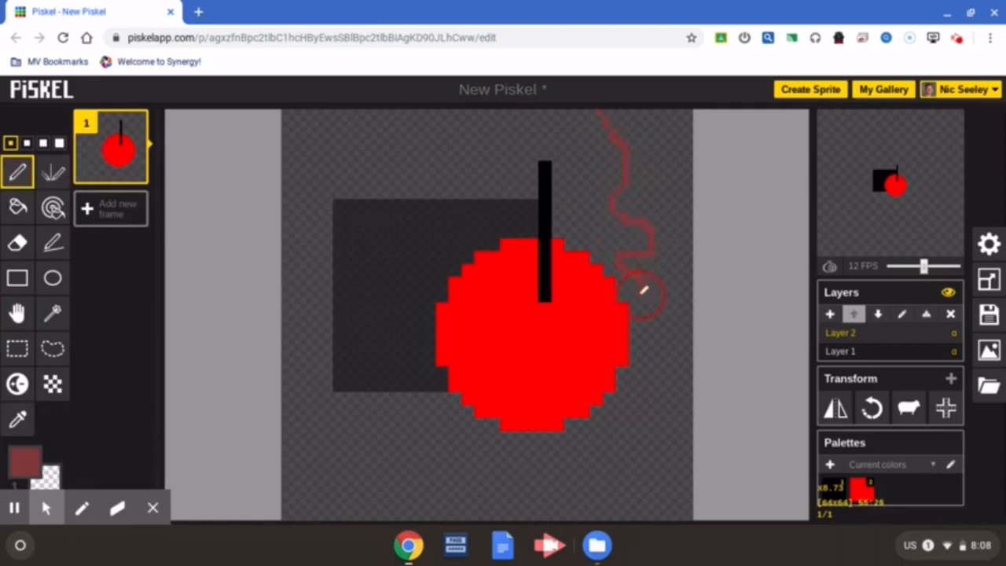
{"action": "left_click_drag", "start_coordinate": [655, 358], "coordinate": [670, 385]}
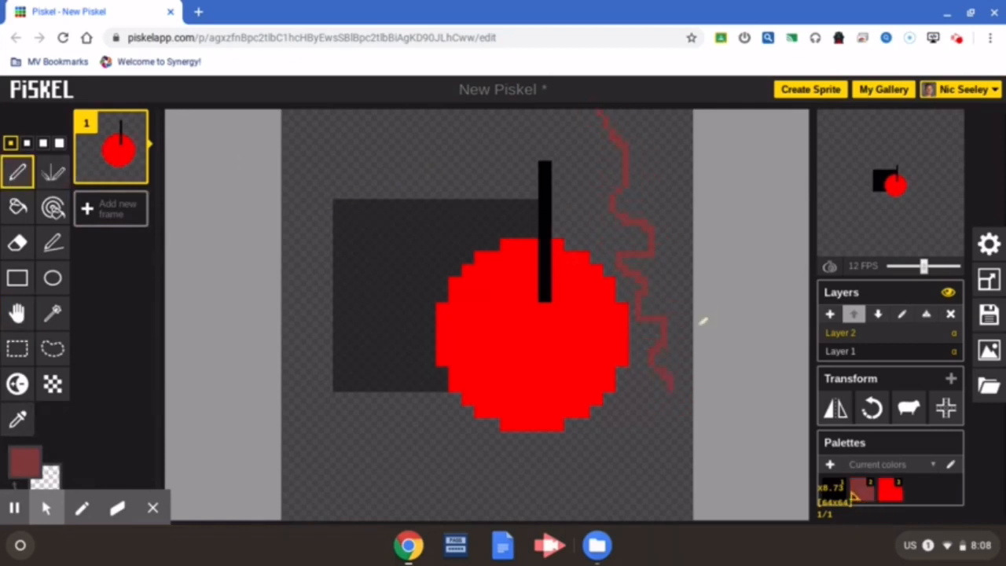
Step: Save the sprite online to the personal gallery under the title New Piskel
{"action": "left_click", "coordinate": [989, 280]}
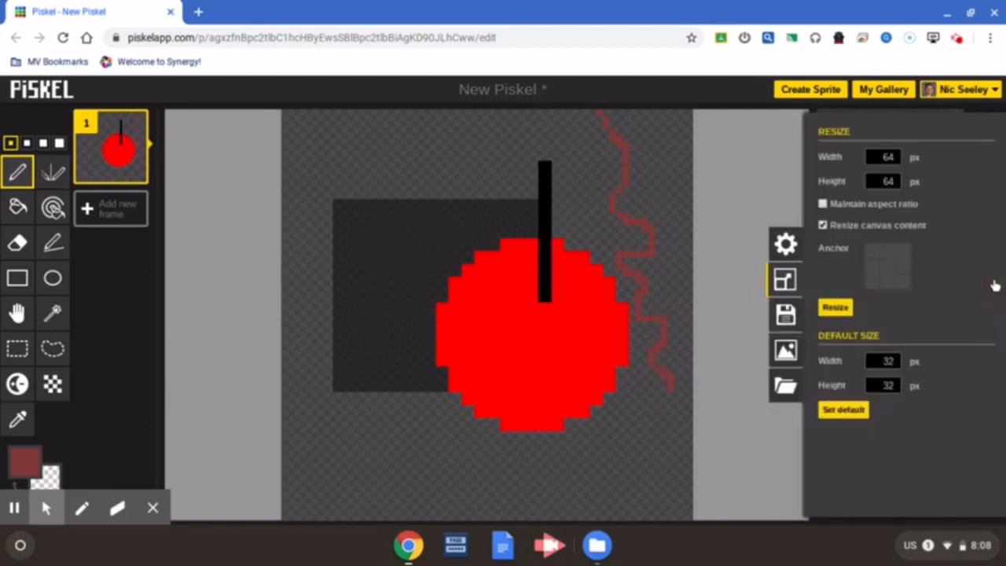
{"action": "left_click", "coordinate": [784, 315]}
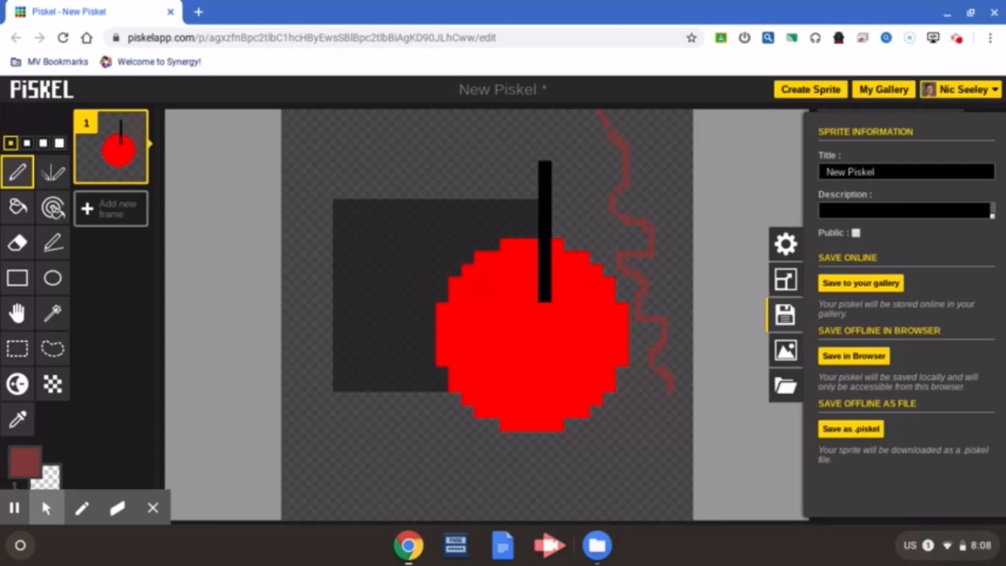
{"action": "left_click", "coordinate": [873, 284]}
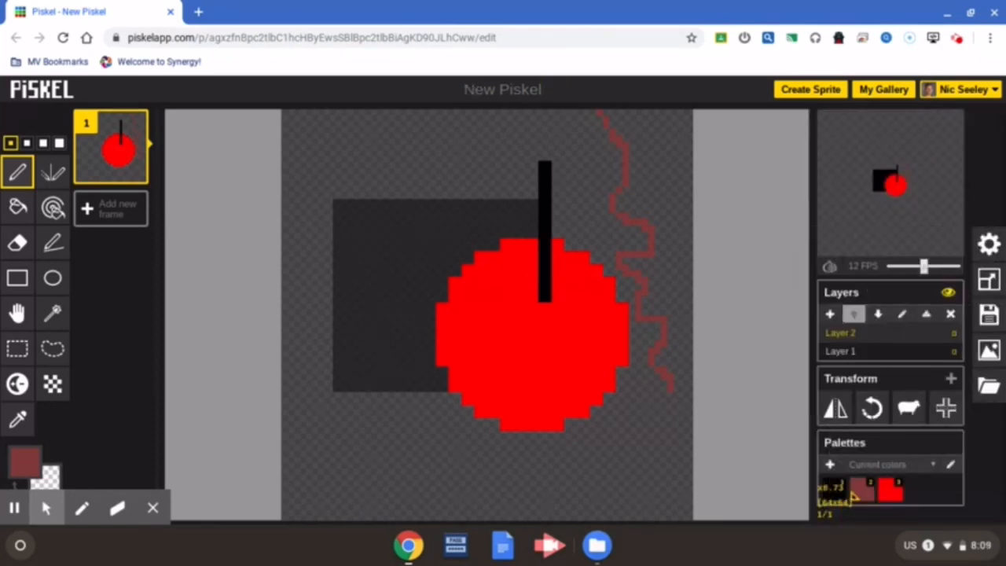
Step: Look through the sprites saved in the personal gallery and return to the New Piskel editor
{"action": "left_click", "coordinate": [880, 90]}
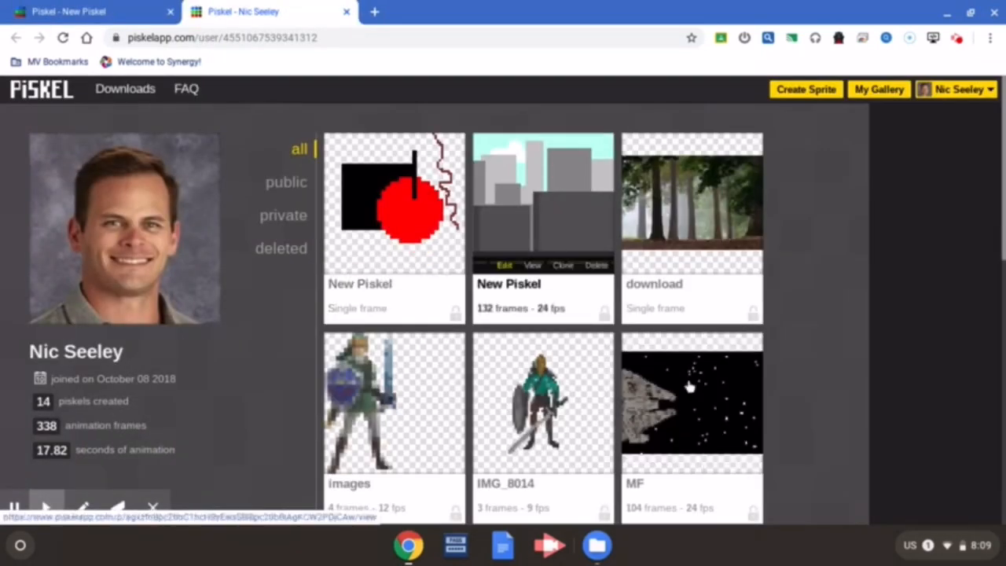
{"action": "scroll", "coordinate": [370, 416], "scroll_direction": "down", "scroll_amount": 10}
{"action": "scroll", "coordinate": [370, 420], "scroll_direction": "up", "scroll_amount": 10}
{"action": "left_click", "coordinate": [391, 245]}
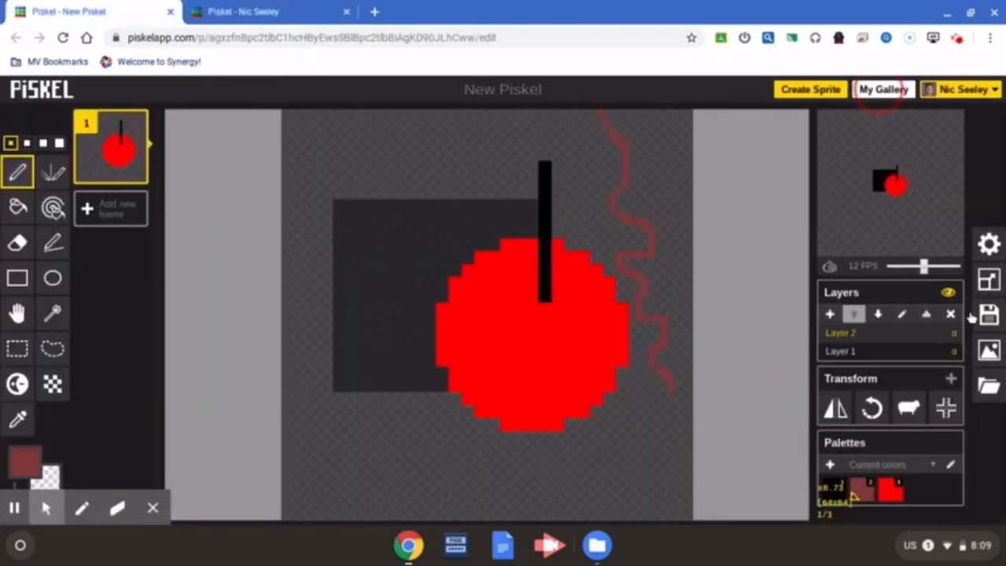
Step: Review the save, export and import options for the sprite without applying any
{"action": "left_click", "coordinate": [988, 313]}
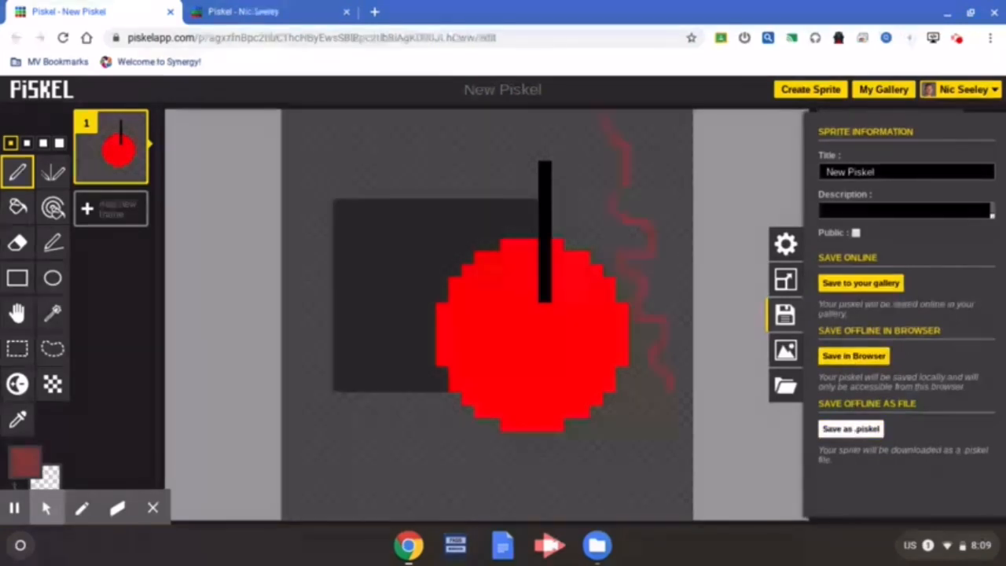
{"action": "left_click", "coordinate": [799, 500]}
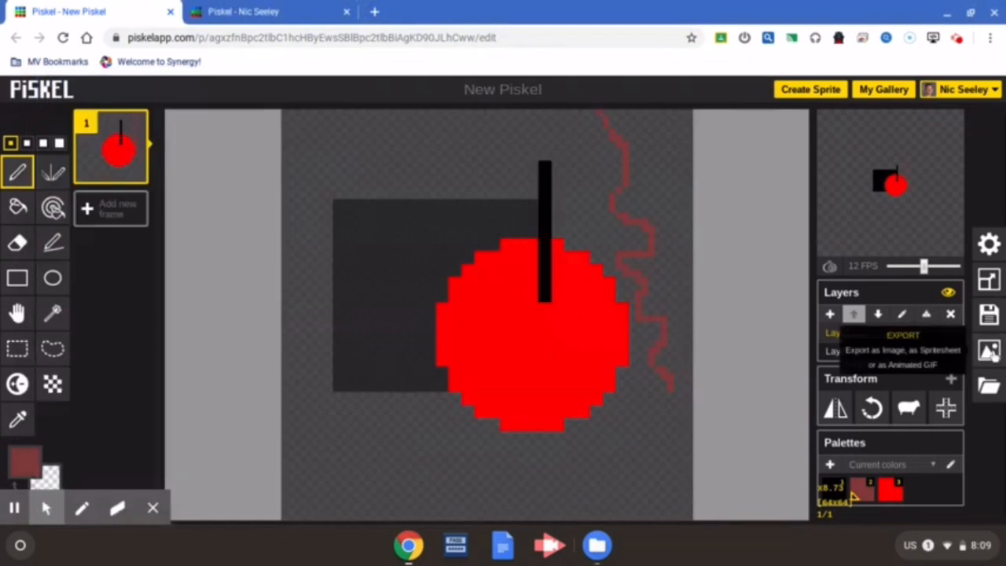
{"action": "left_click", "coordinate": [989, 353]}
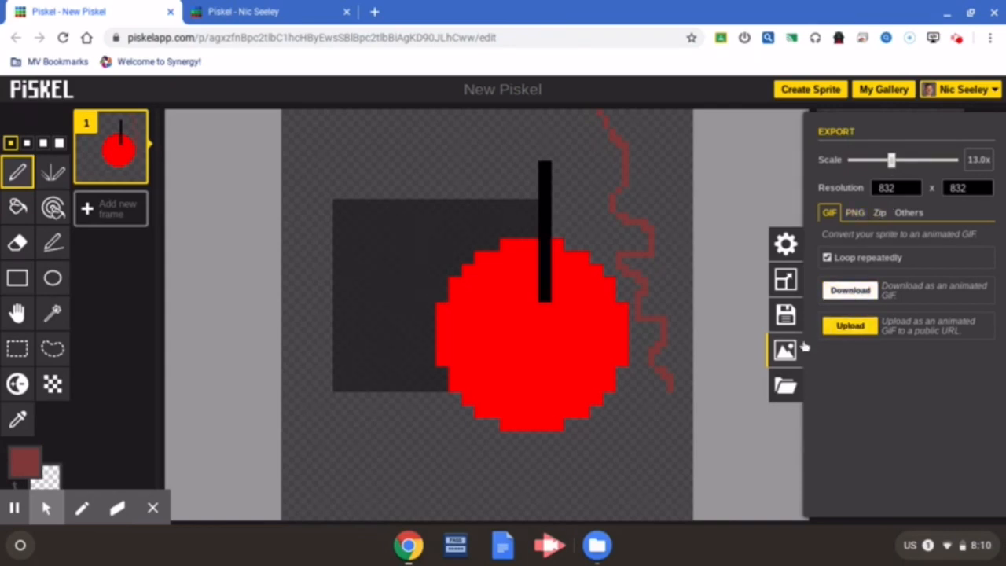
{"action": "left_click", "coordinate": [783, 386]}
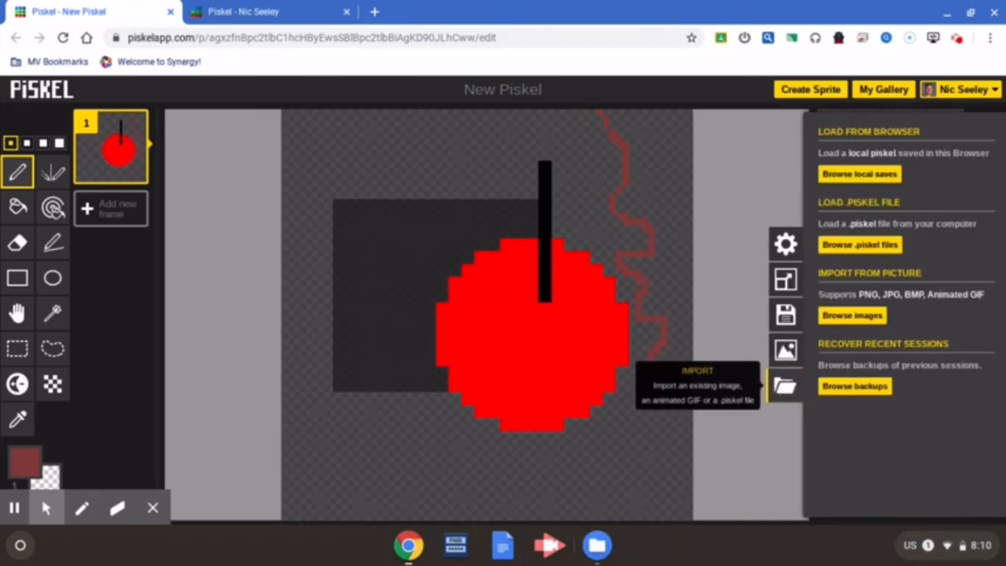
{"action": "left_click", "coordinate": [726, 245]}
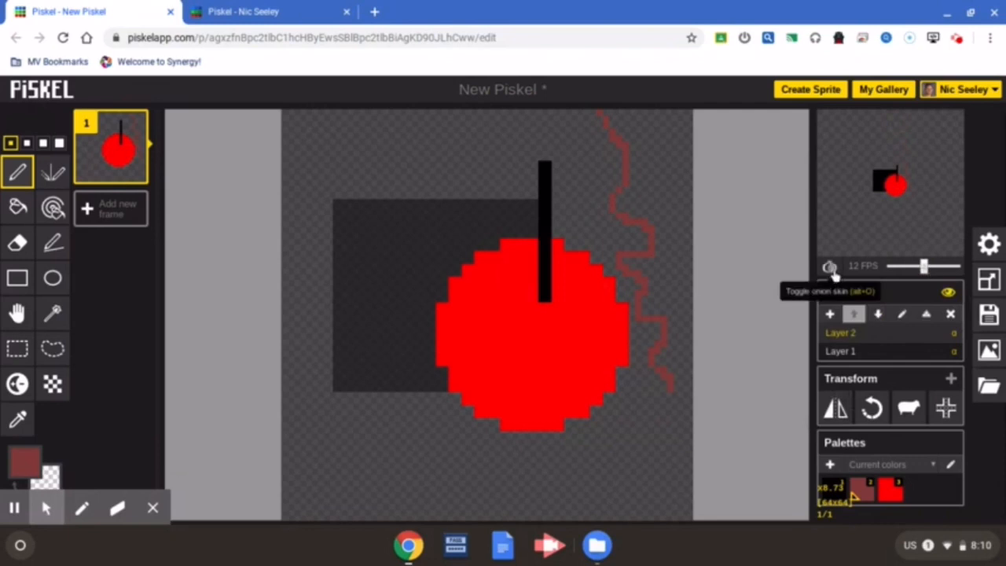
Step: Set the animation speed to 14 FPS and move the circle with its lines slightly left and down
{"action": "mouse_move", "coordinate": [924, 267]}
{"action": "left_mouse_down"}
{"action": "mouse_move", "coordinate": [898, 265]}
{"action": "mouse_move", "coordinate": [928, 267]}
{"action": "left_mouse_up"}
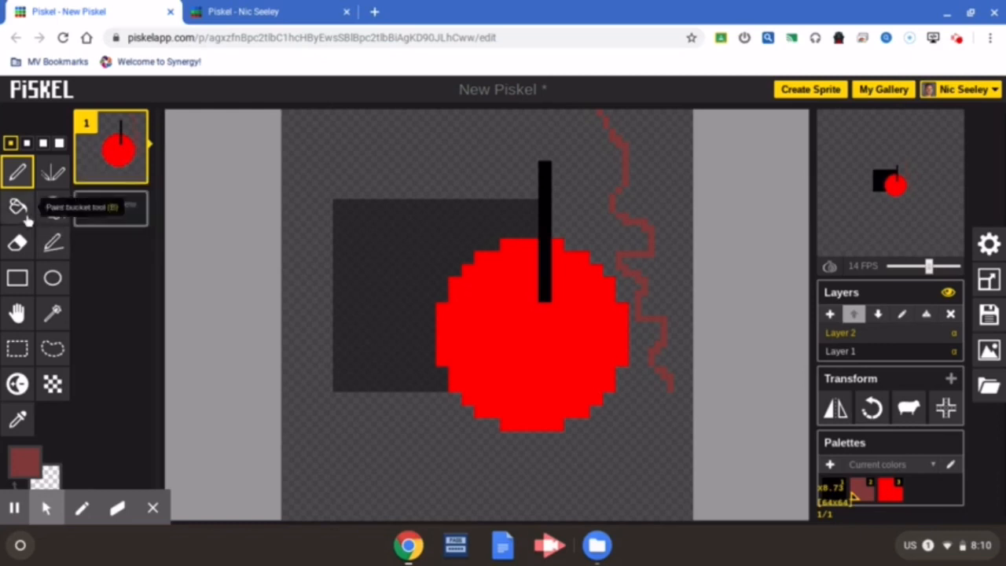
{"action": "left_click", "coordinate": [21, 317]}
{"action": "left_click_drag", "start_coordinate": [441, 373], "coordinate": [448, 393]}
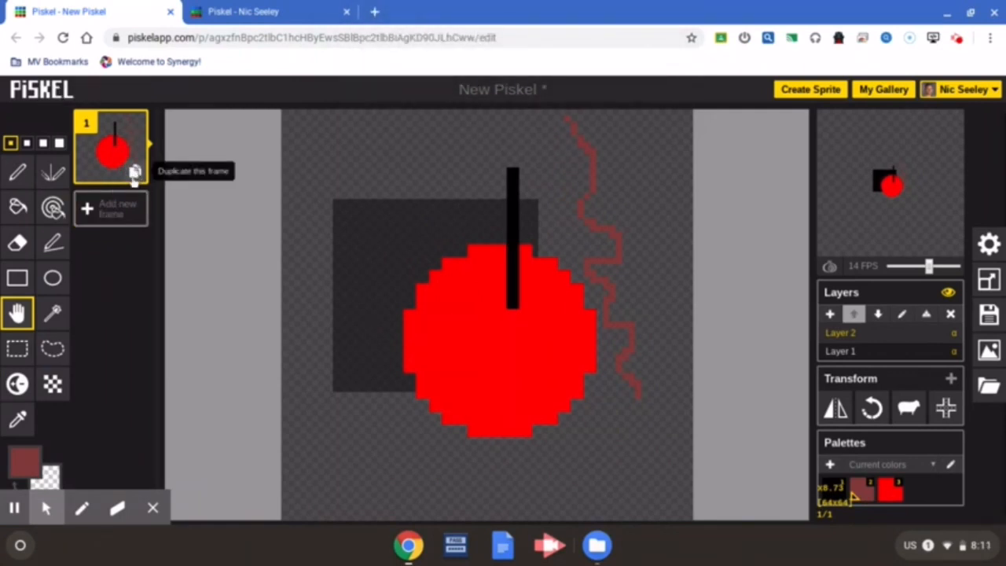
Step: Try adding a blank second frame, check the animation in the popup preview, and delete that frame
{"action": "left_click", "coordinate": [114, 209]}
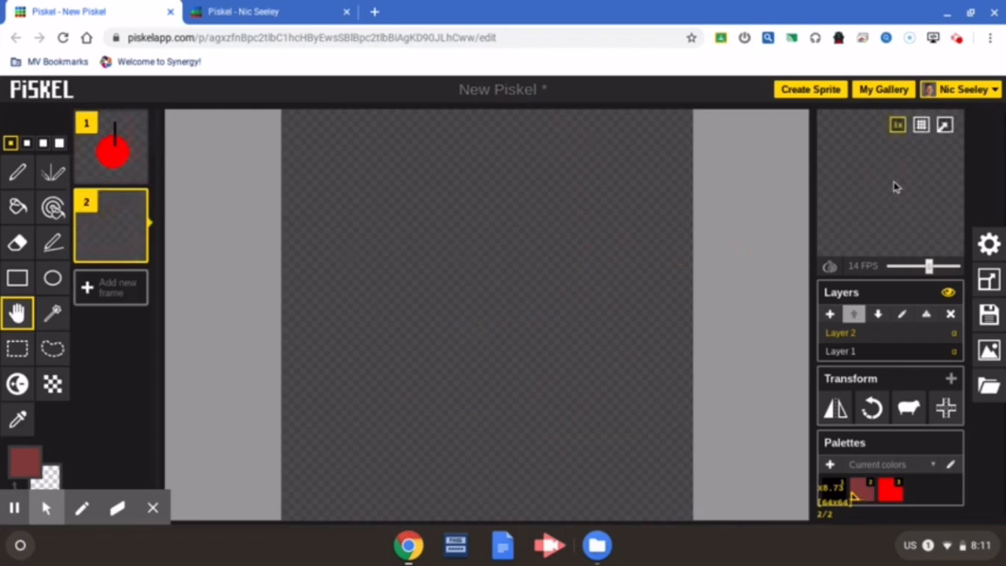
{"action": "left_click", "coordinate": [948, 125]}
{"action": "left_click", "coordinate": [353, 165]}
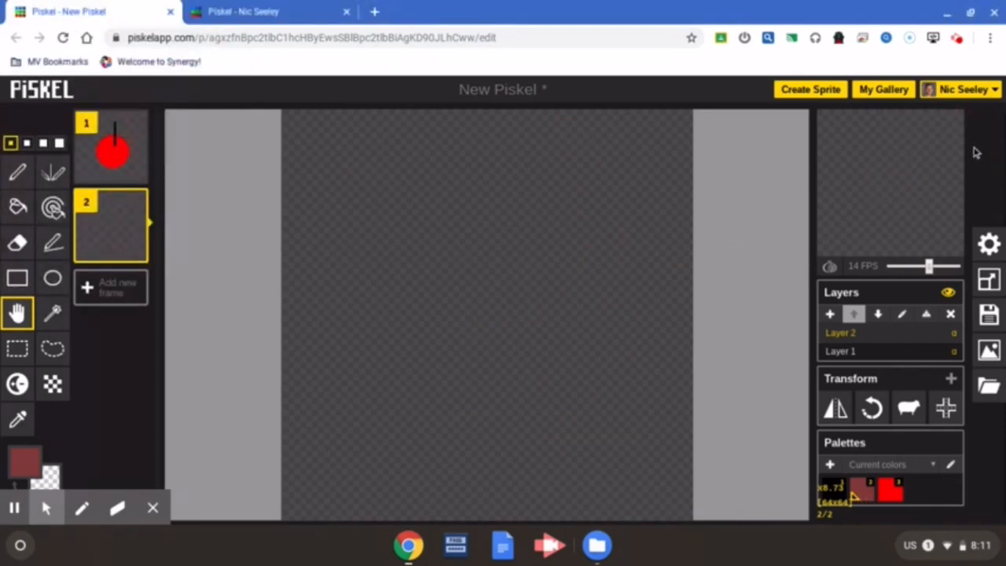
{"action": "left_click", "coordinate": [948, 126]}
{"action": "left_click", "coordinate": [224, 17]}
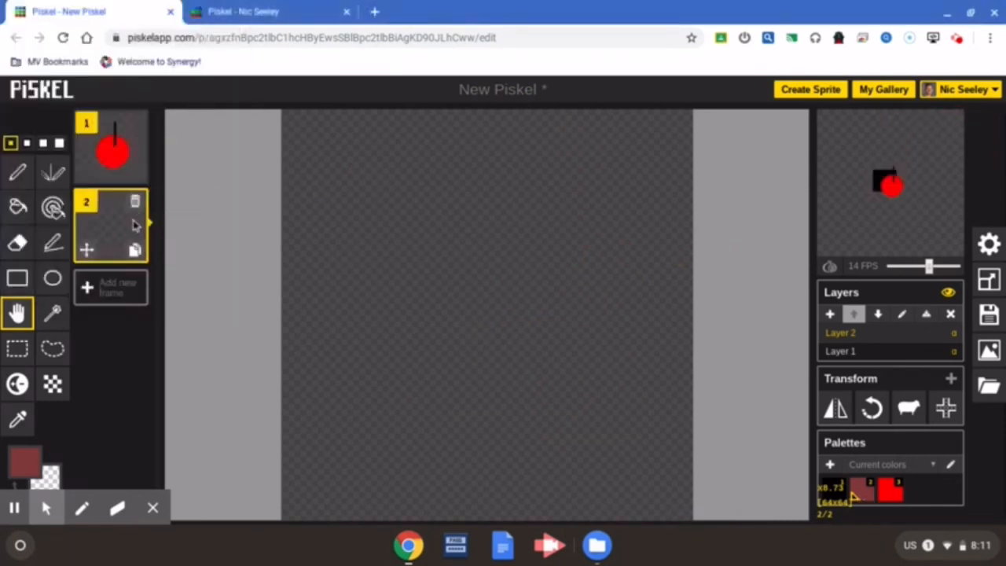
{"action": "left_click", "coordinate": [135, 203]}
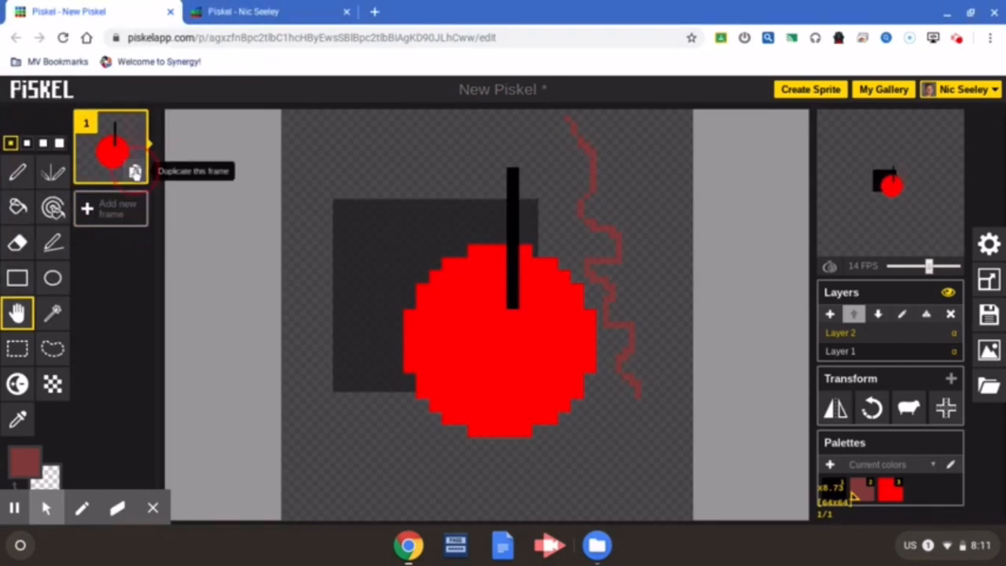
Step: Duplicate the first frame, move the circle with its lines down in the copy, and check the popup preview
{"action": "left_click", "coordinate": [135, 172]}
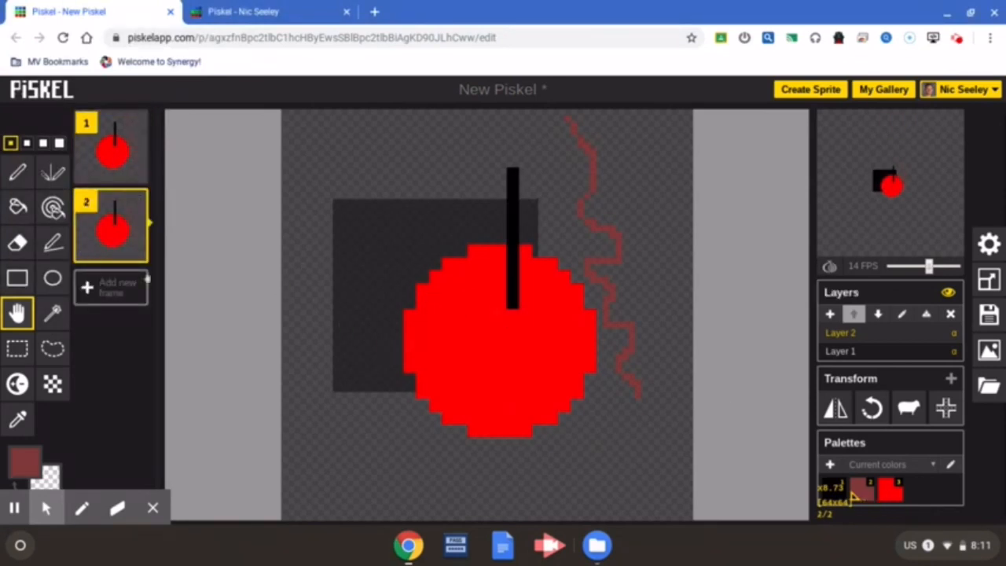
{"action": "left_click_drag", "start_coordinate": [483, 346], "coordinate": [484, 381]}
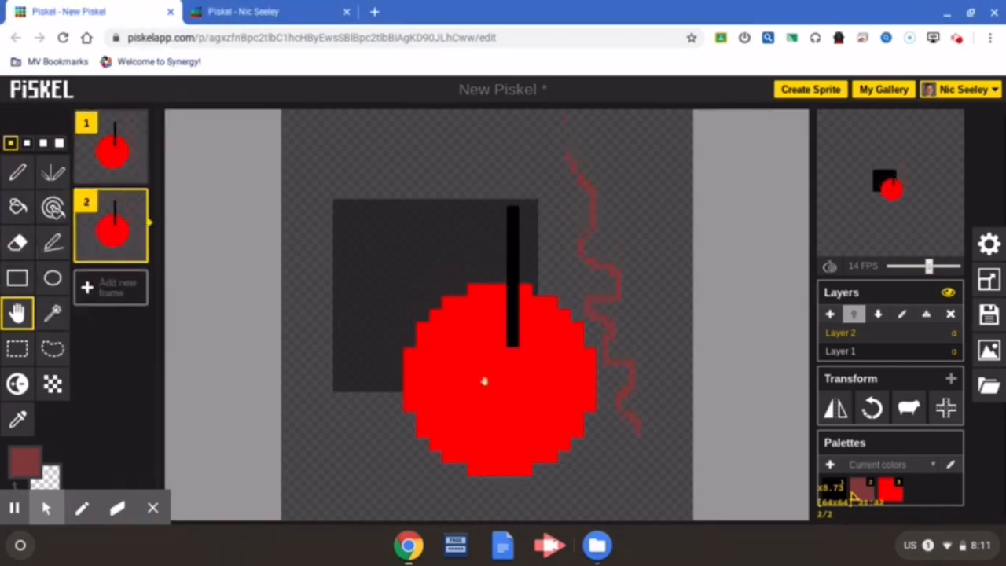
{"action": "left_click", "coordinate": [945, 124]}
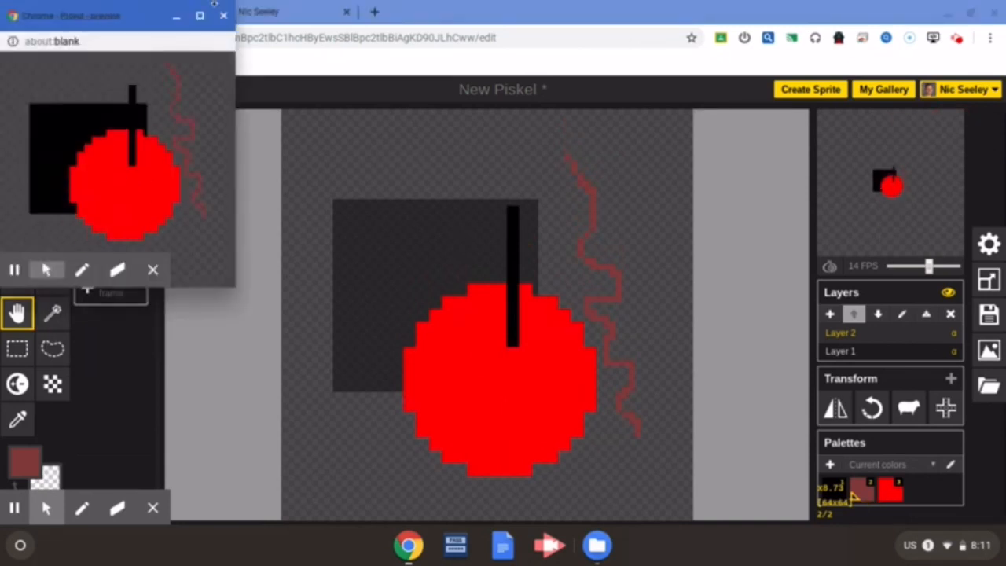
{"action": "left_click", "coordinate": [223, 15]}
Step: Duplicate the second frame, move the second frame's circle and lines slightly up, and check the popup preview
{"action": "left_click", "coordinate": [135, 250]}
{"action": "left_click", "coordinate": [132, 228]}
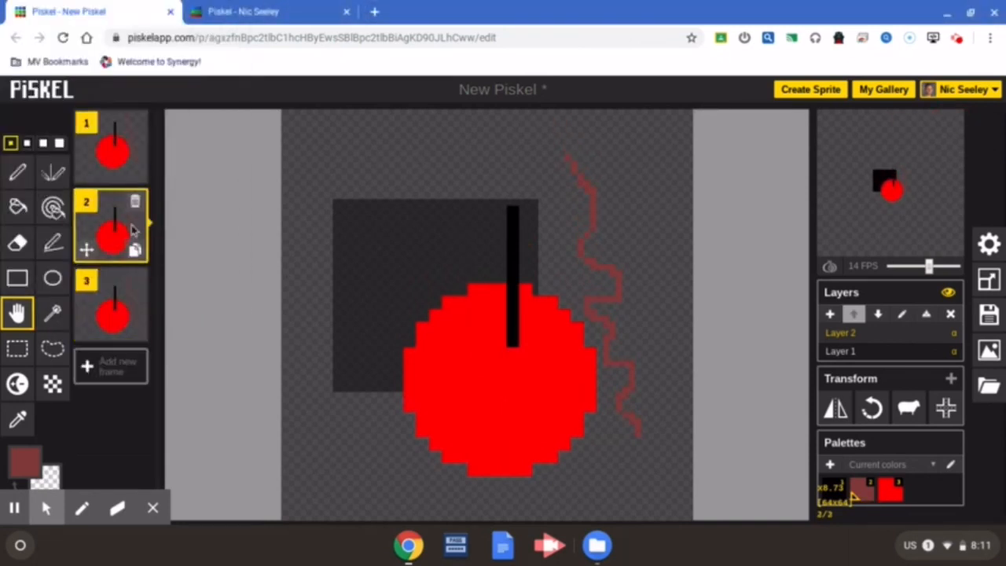
{"action": "left_click_drag", "start_coordinate": [474, 366], "coordinate": [473, 354]}
{"action": "left_click", "coordinate": [944, 124]}
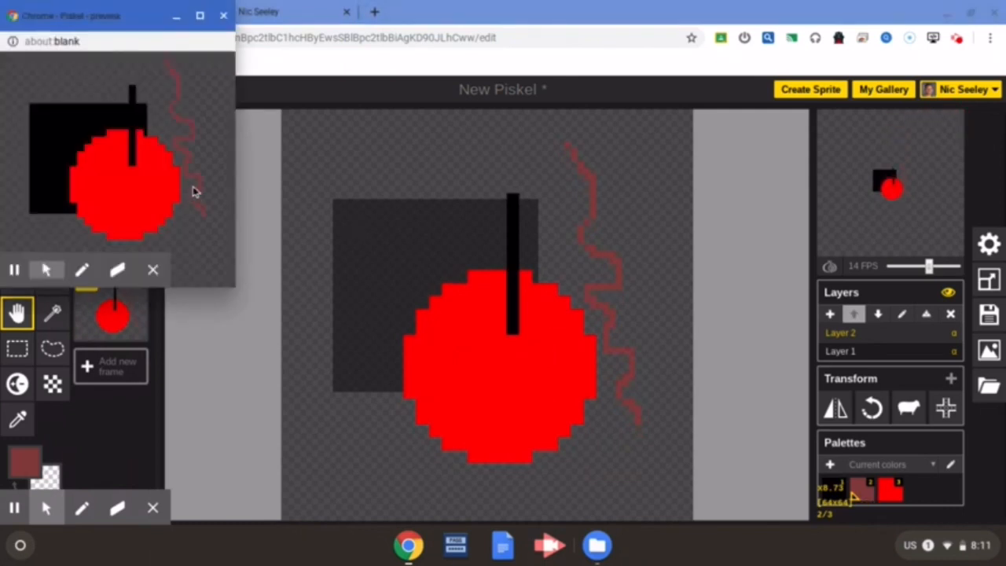
{"action": "left_click", "coordinate": [223, 16]}
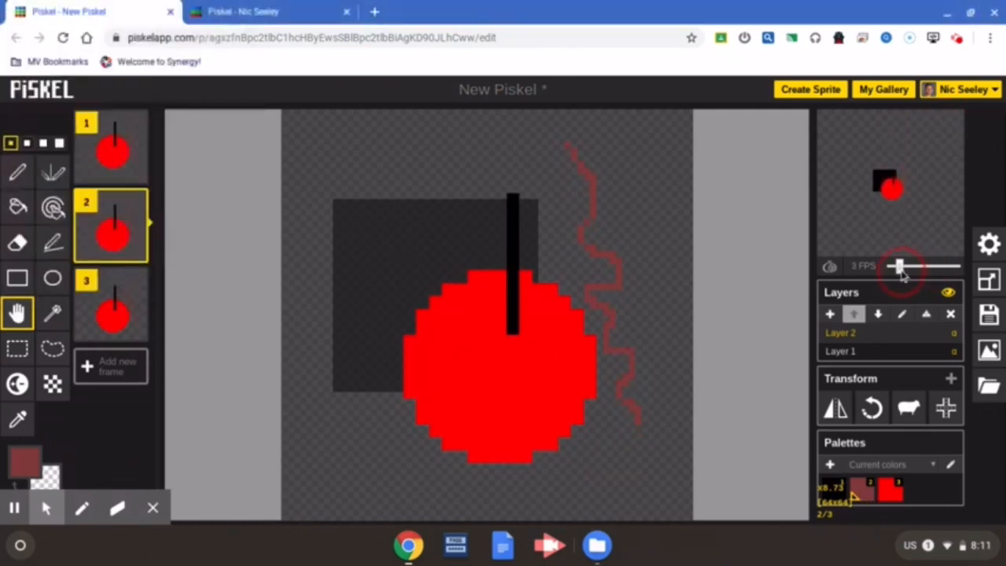
Step: Set the animation speed to 24 FPS and check the animation in the popup preview
{"action": "left_click_drag", "start_coordinate": [900, 267], "coordinate": [954, 265]}
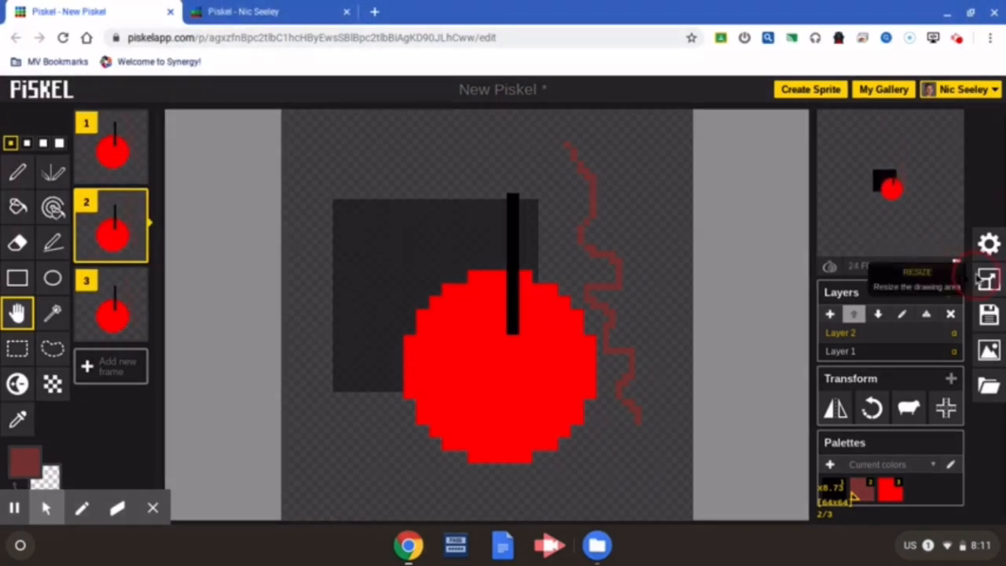
{"action": "left_click", "coordinate": [944, 126]}
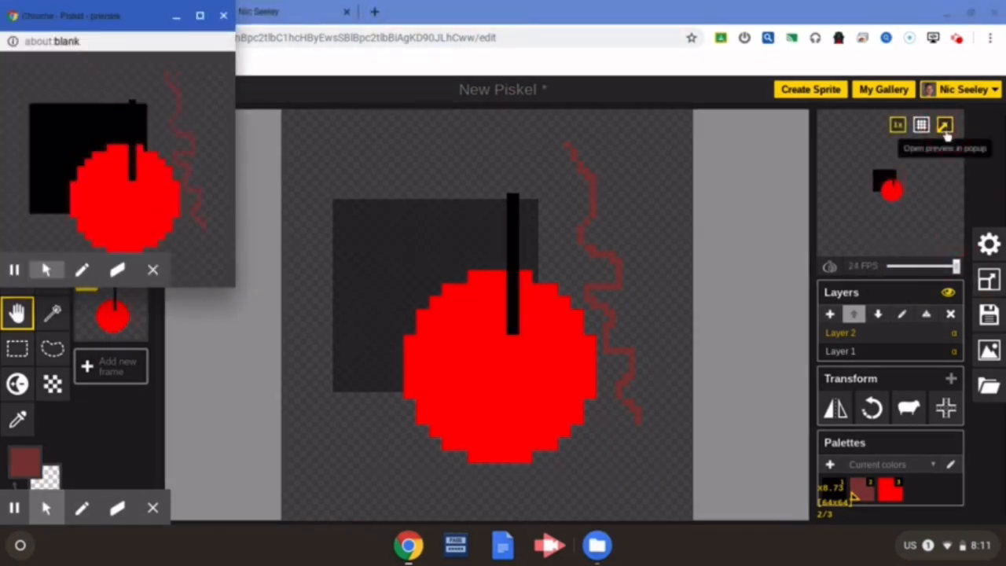
{"action": "left_click", "coordinate": [223, 16]}
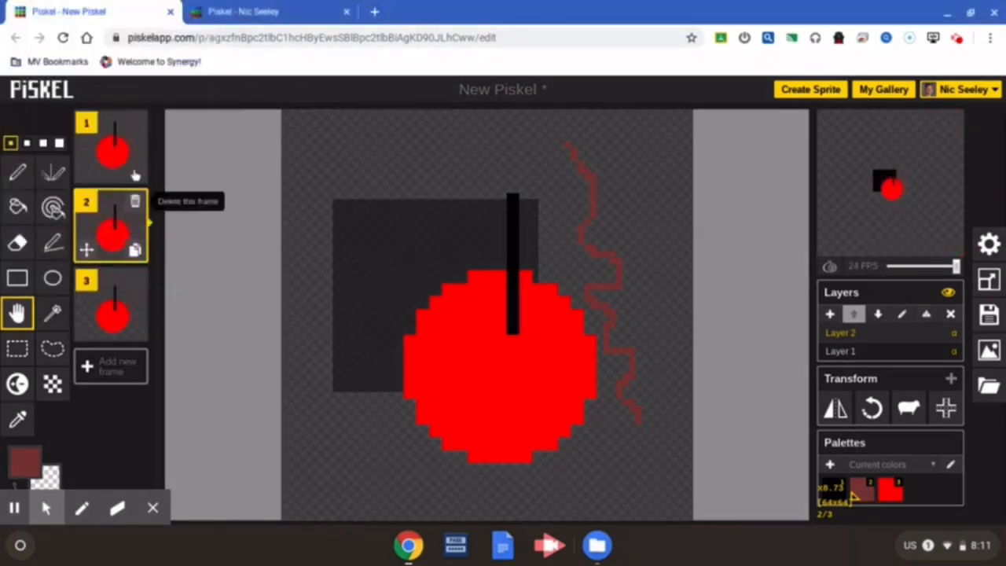
Step: Add and delete a blank fourth frame, and move the third frame into second place
{"action": "left_click", "coordinate": [120, 375]}
{"action": "left_click", "coordinate": [135, 359]}
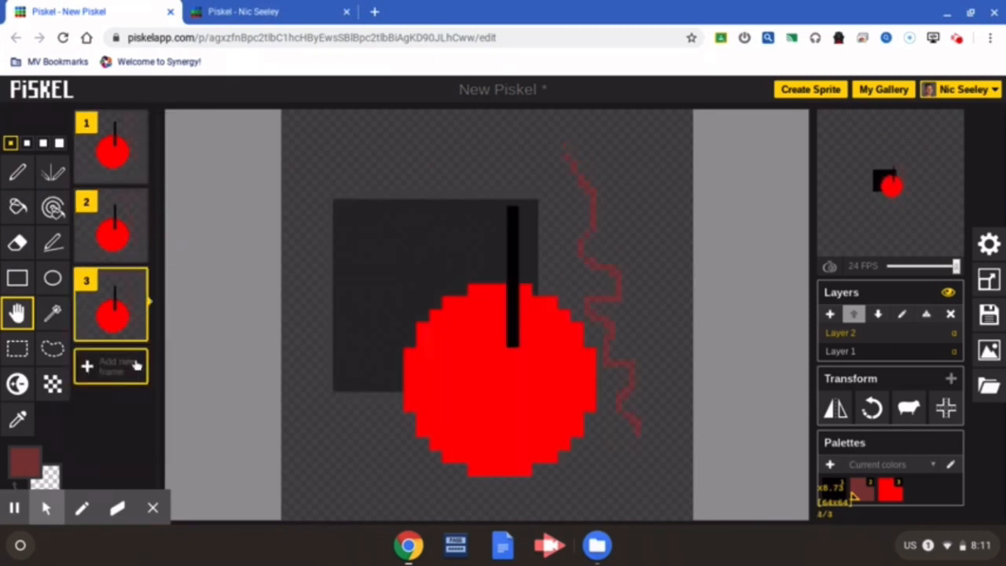
{"action": "left_click_drag", "start_coordinate": [94, 328], "coordinate": [106, 239]}
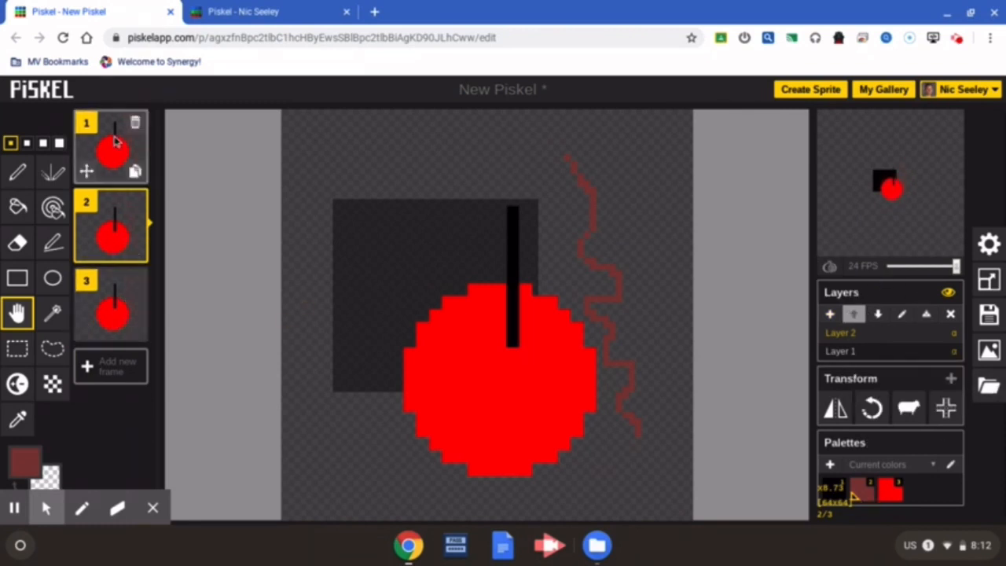
{"action": "mouse_move", "coordinate": [134, 323]}
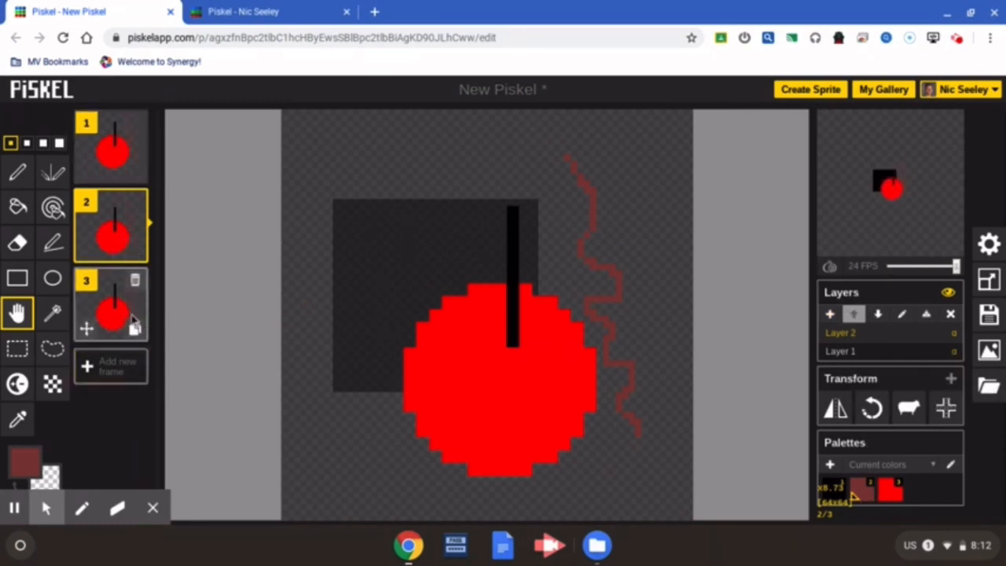